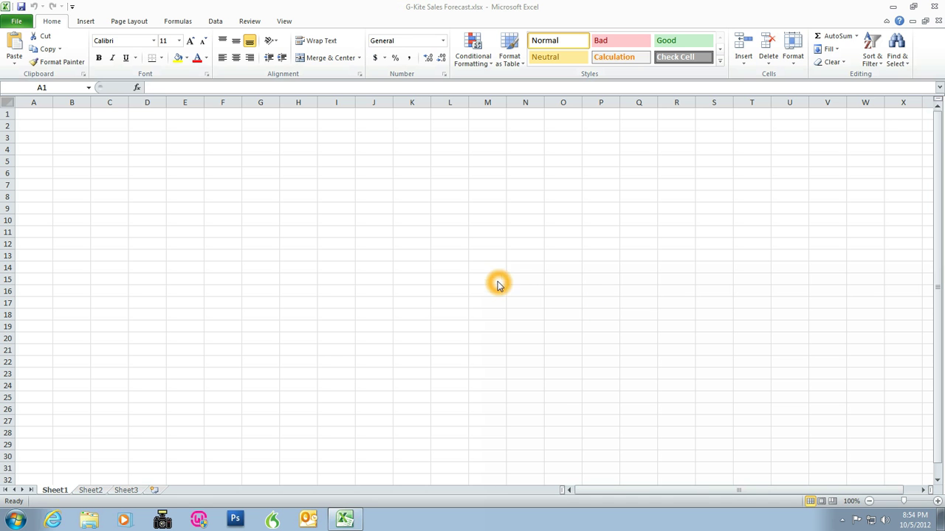
Enter the heading Product in cell A1
click(33, 115)
key(ctrl+a)
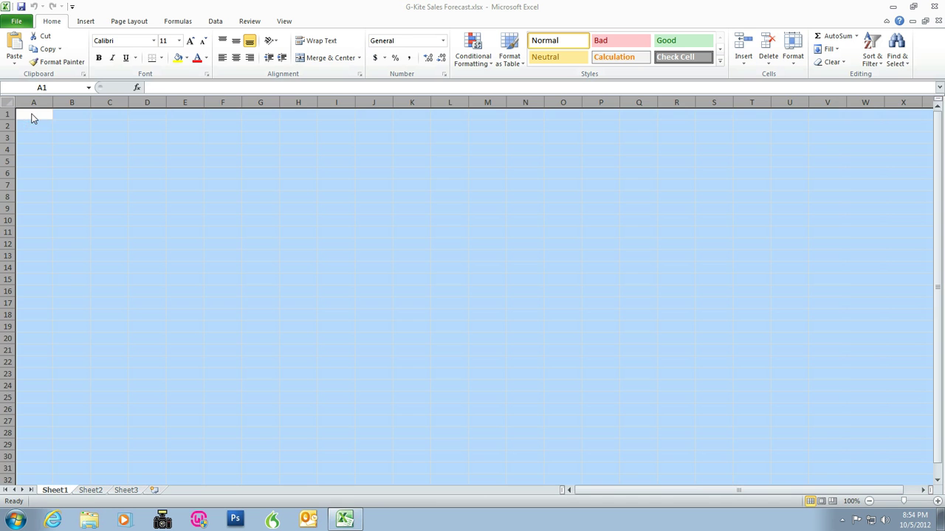
click(34, 116)
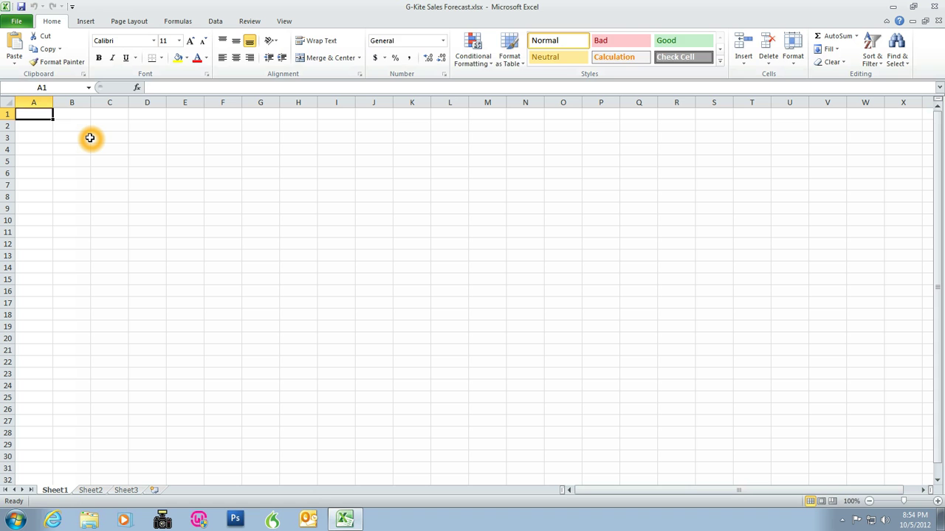
text(Product)
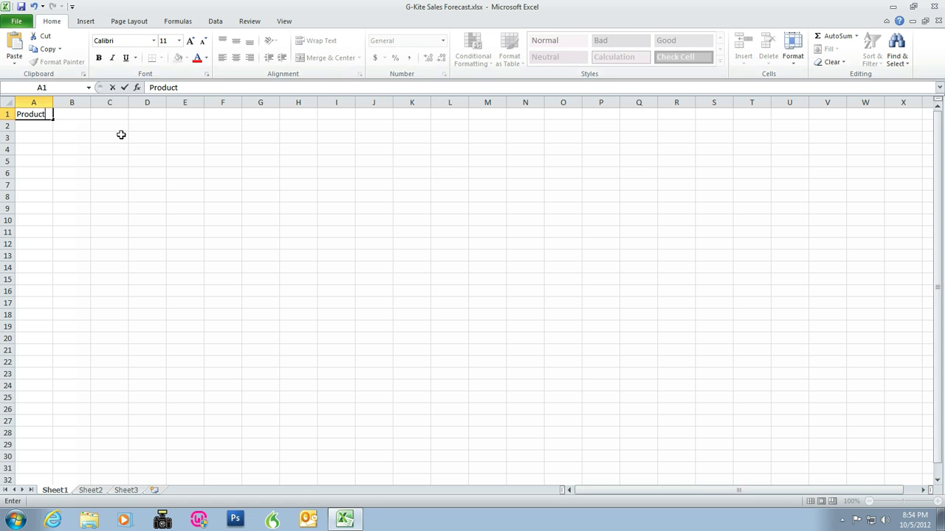
click(65, 126)
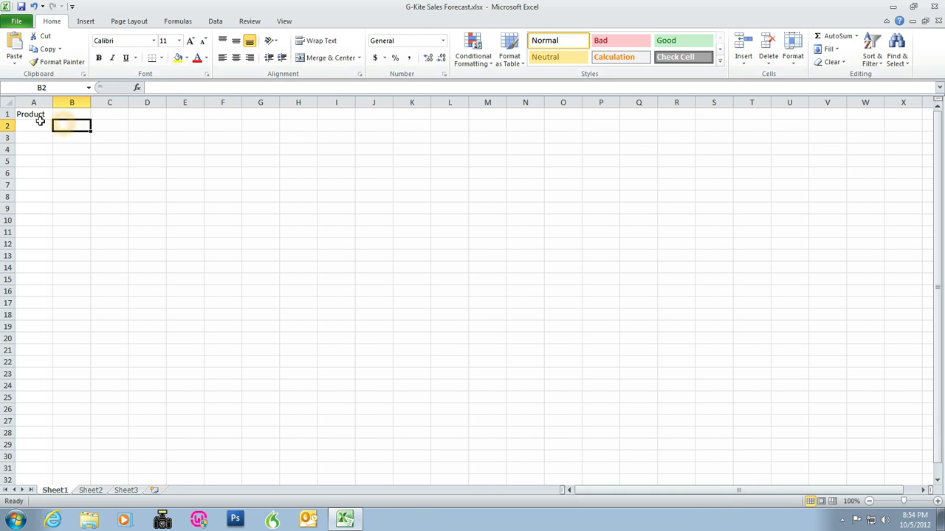
Enlarge the worksheet view to 180%
click(40, 116)
click(937, 502)
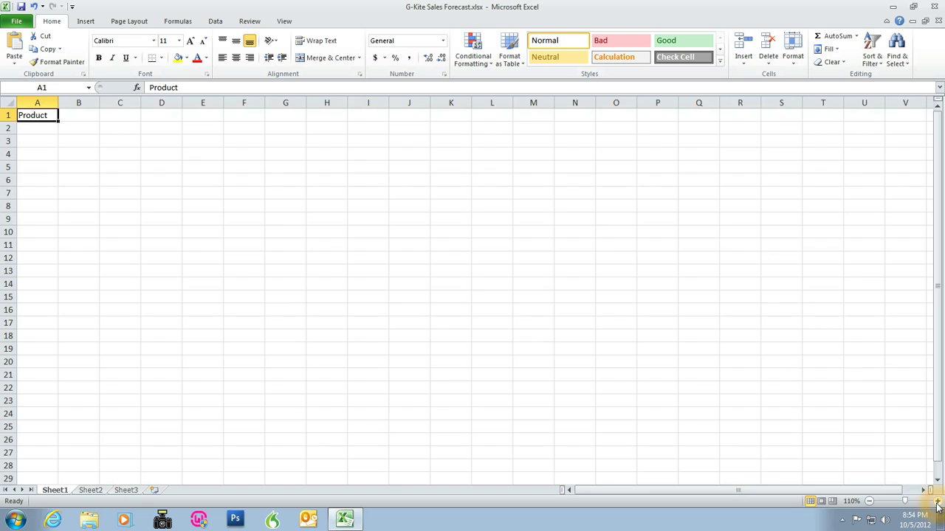
click(937, 502)
click(936, 502)
click(936, 502)
click(937, 502)
click(936, 502)
click(936, 502)
click(937, 502)
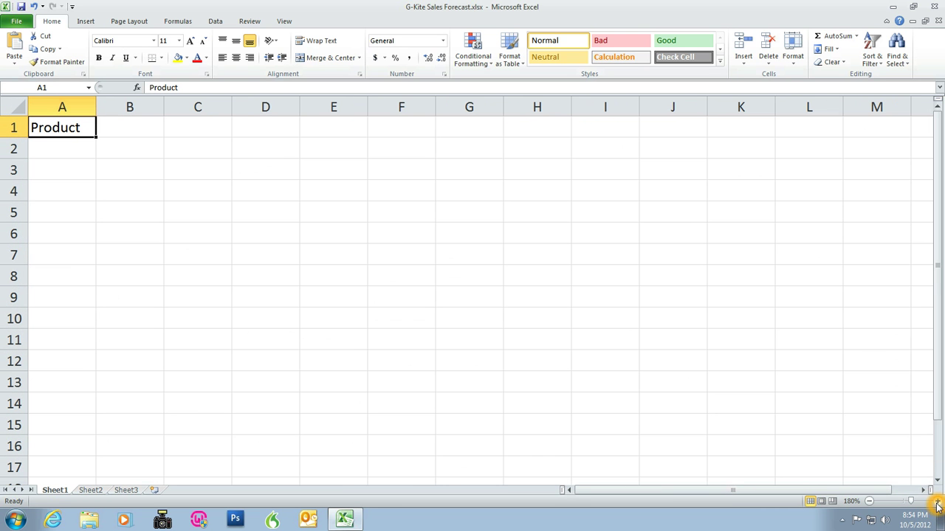
Compare the stored contents of cells B2, A1 and B1
click(113, 152)
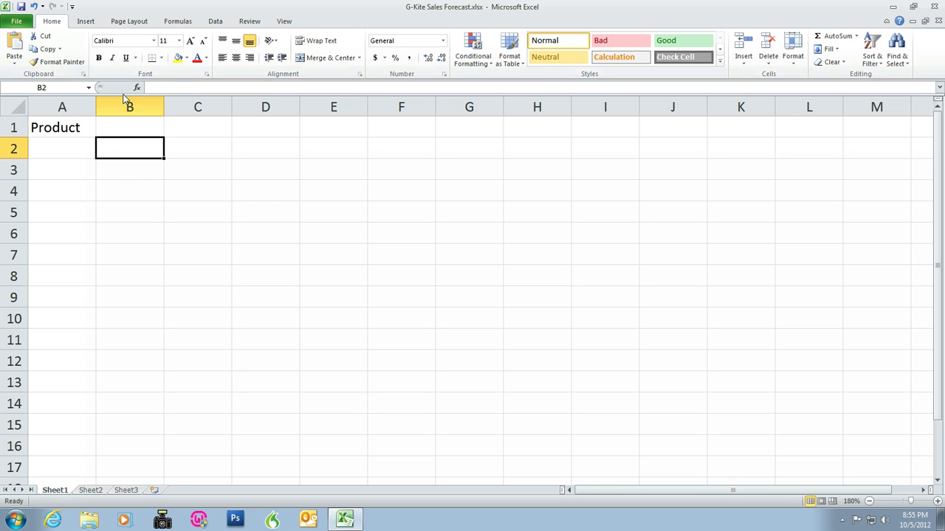
click(45, 131)
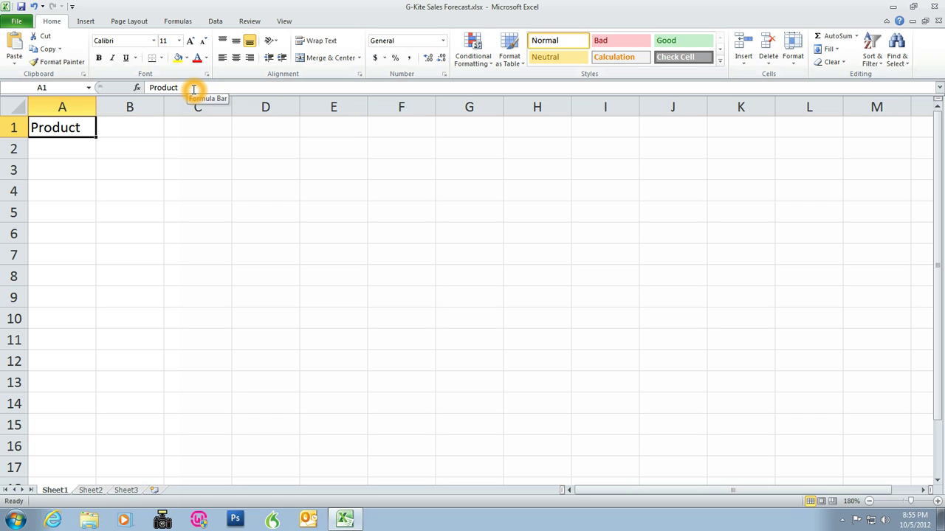
click(154, 124)
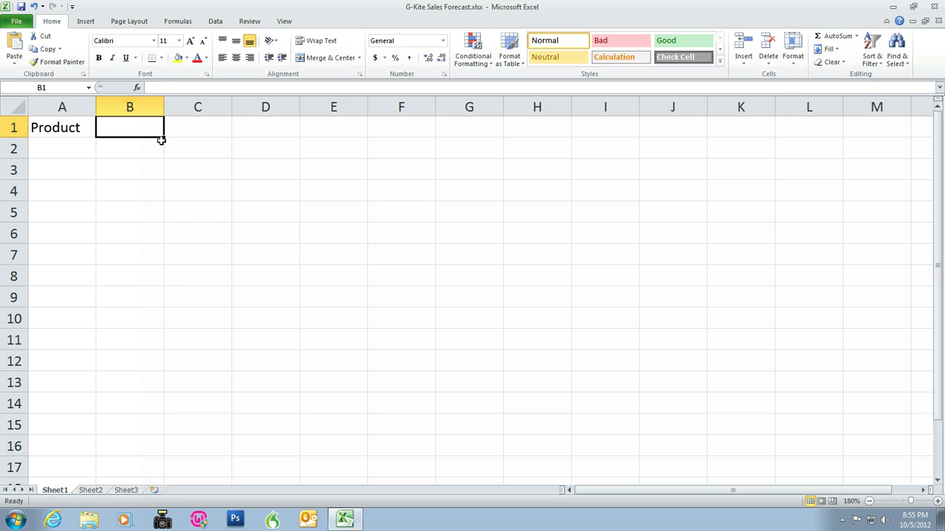
click(205, 233)
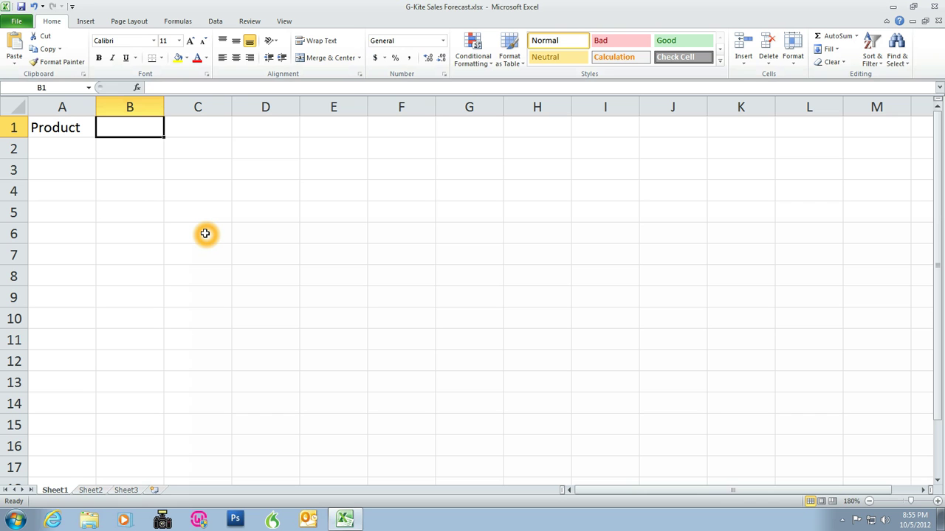
Enter the headings Net Price in cell B1 and Year 1 Units in cell C1
click(135, 125)
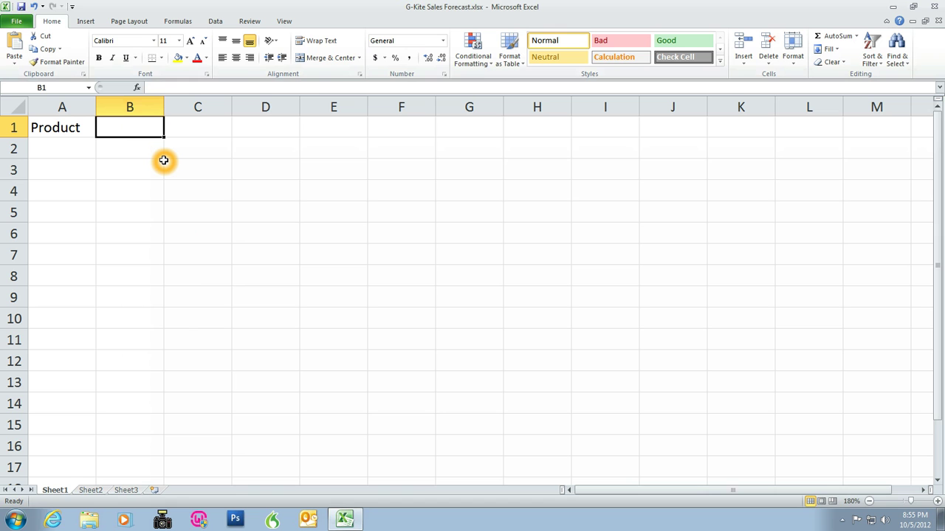
text(Net Price)
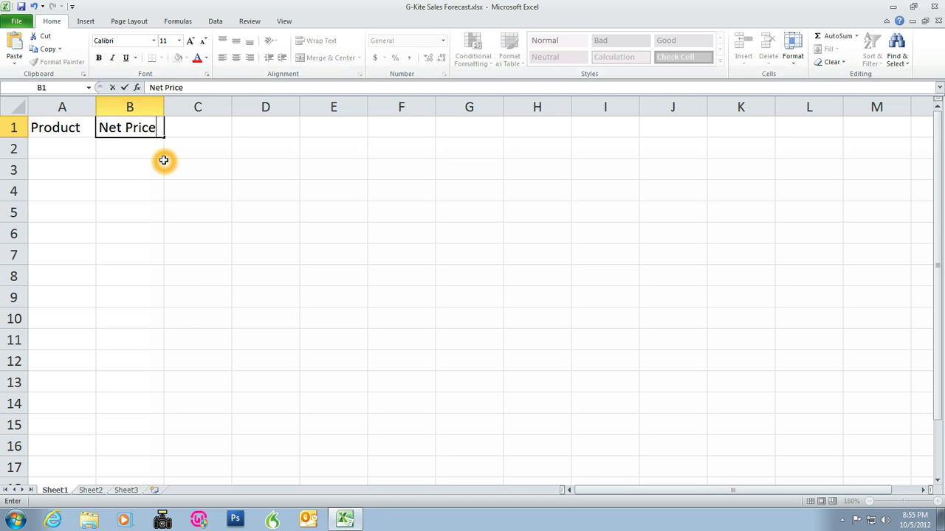
key(Tab)
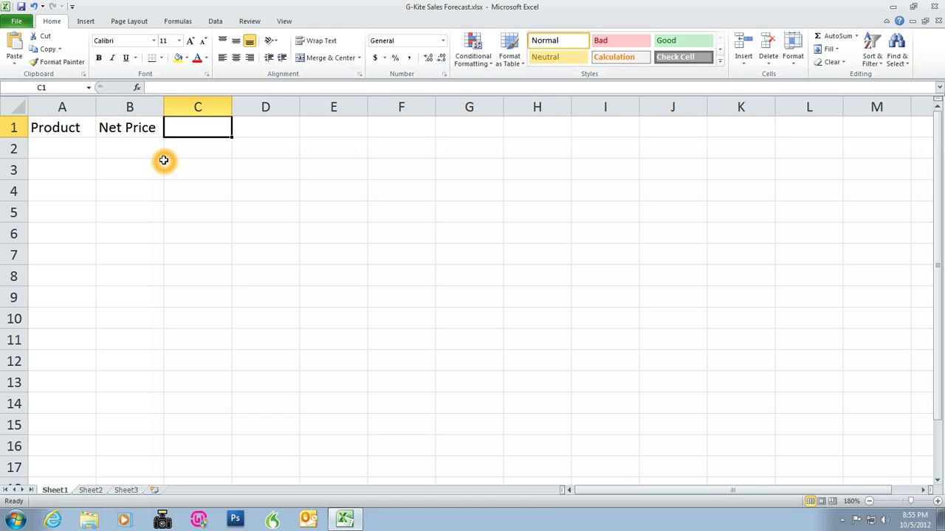
text(Year 1)
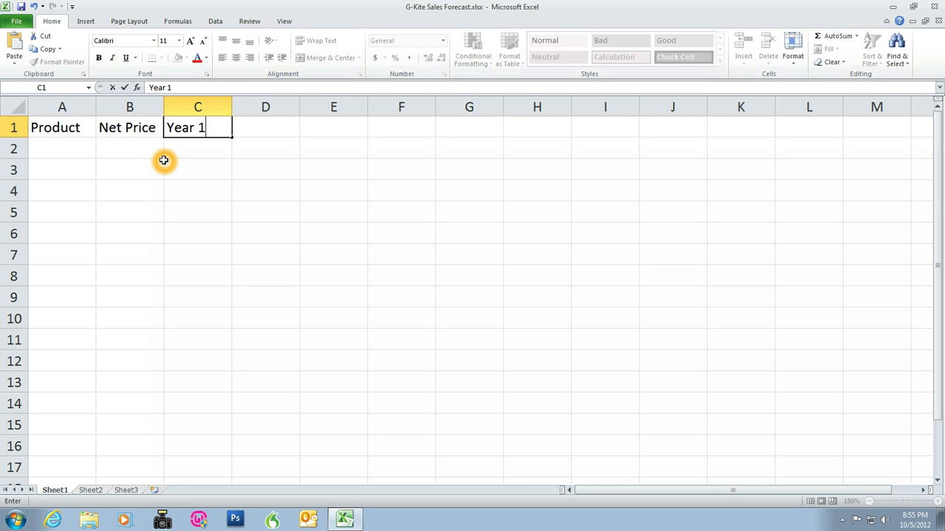
text( Units)
key(Return)
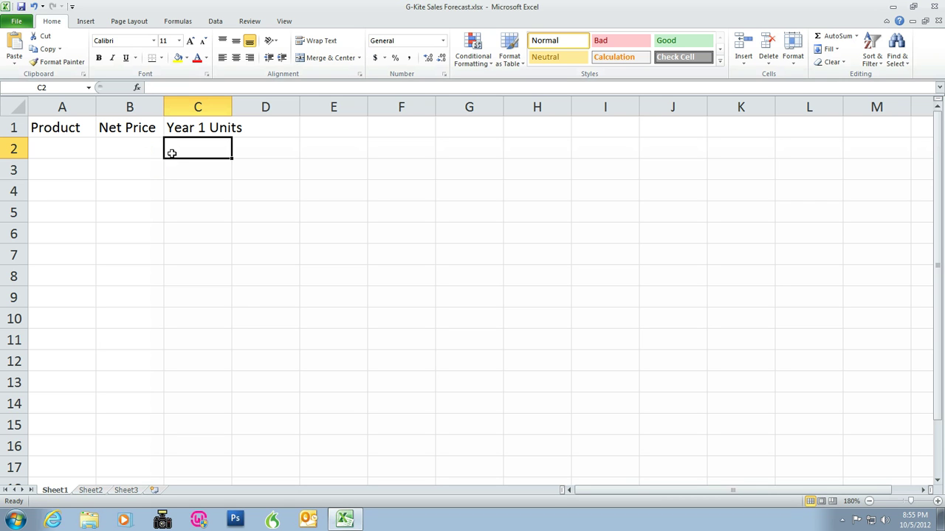
Enter a test value of 1 in cell D1 and clear it again
click(262, 128)
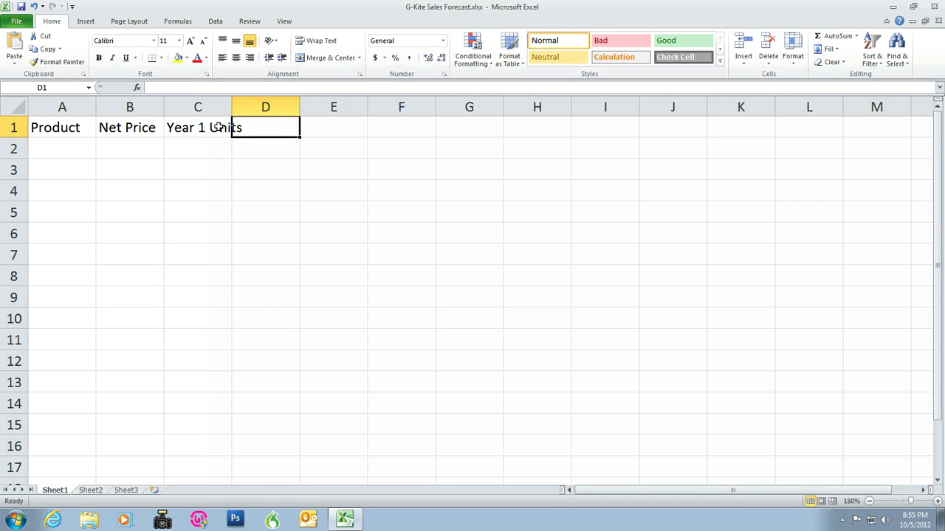
click(236, 130)
text(1)
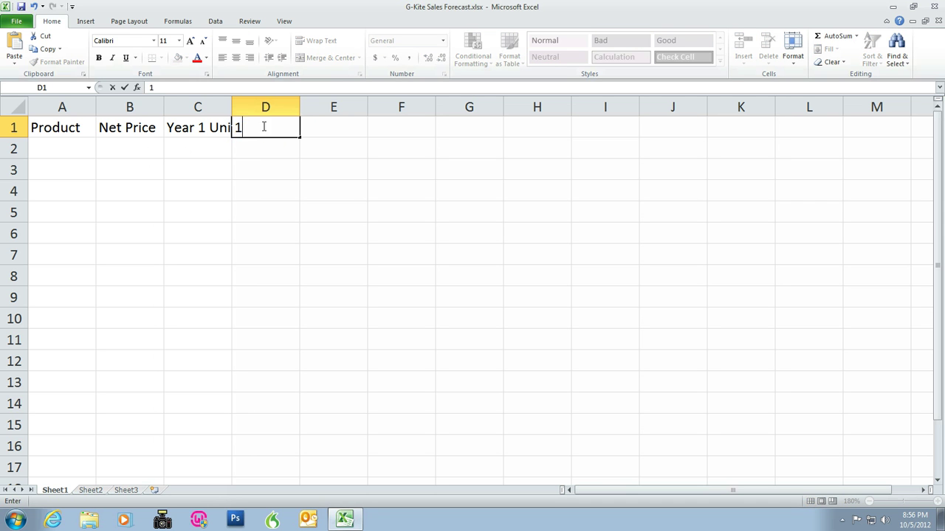
click(260, 157)
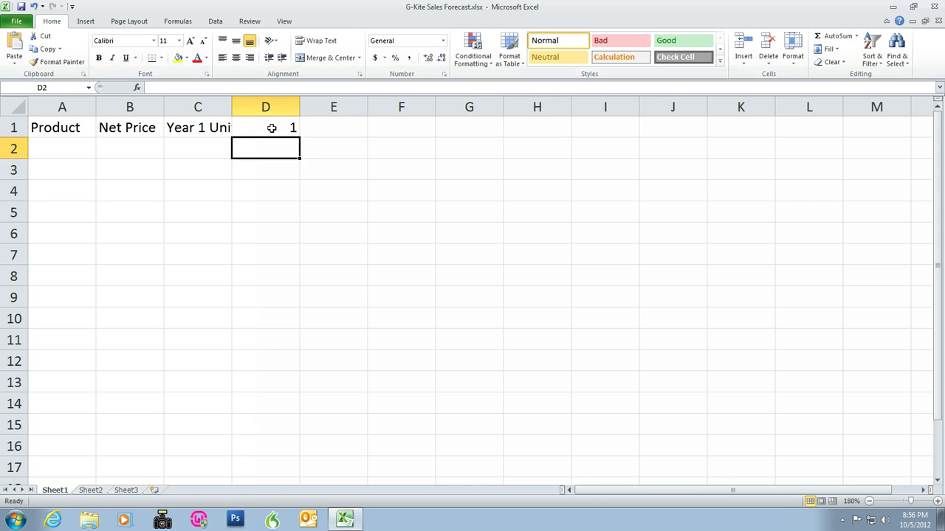
click(270, 127)
key(Delete)
Resize column C by hand and AutoFit its width to the Year 1 Units heading
click(211, 128)
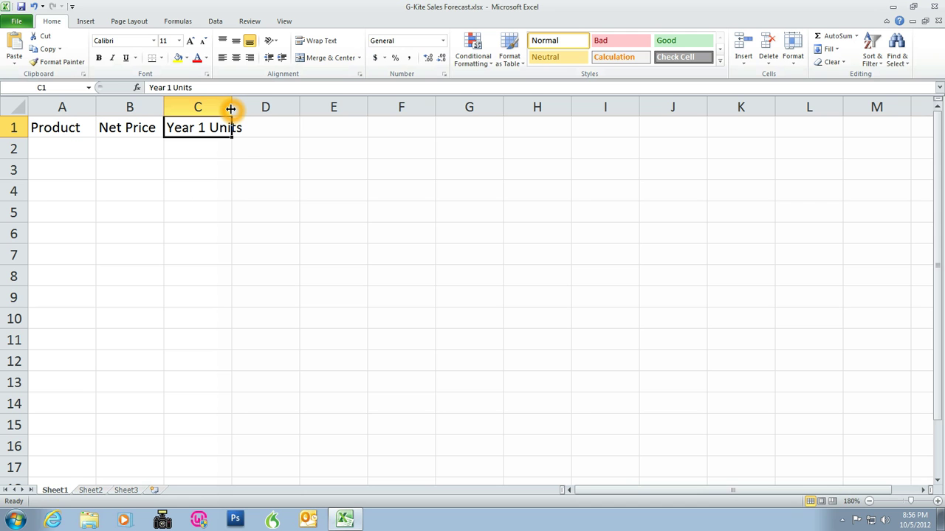
double_click(231, 108)
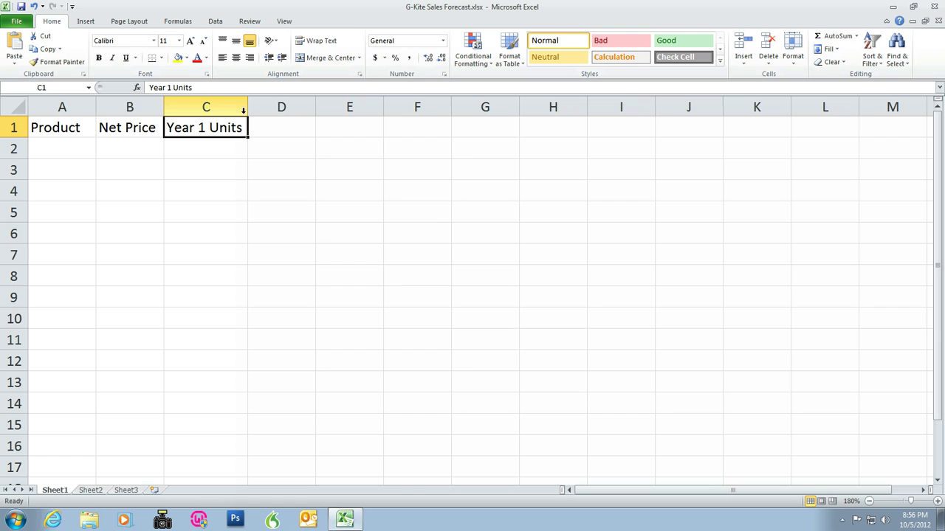
drag(247, 109, 231, 107)
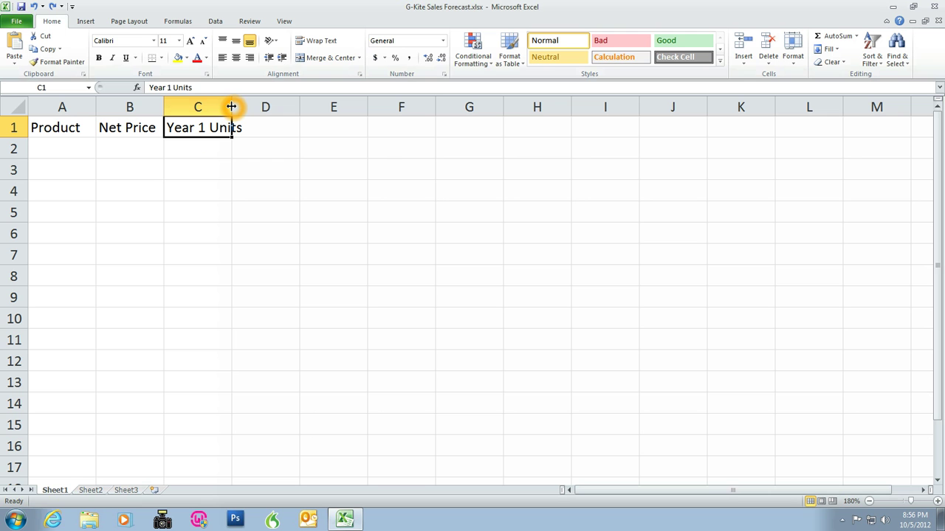
drag(231, 107, 246, 109)
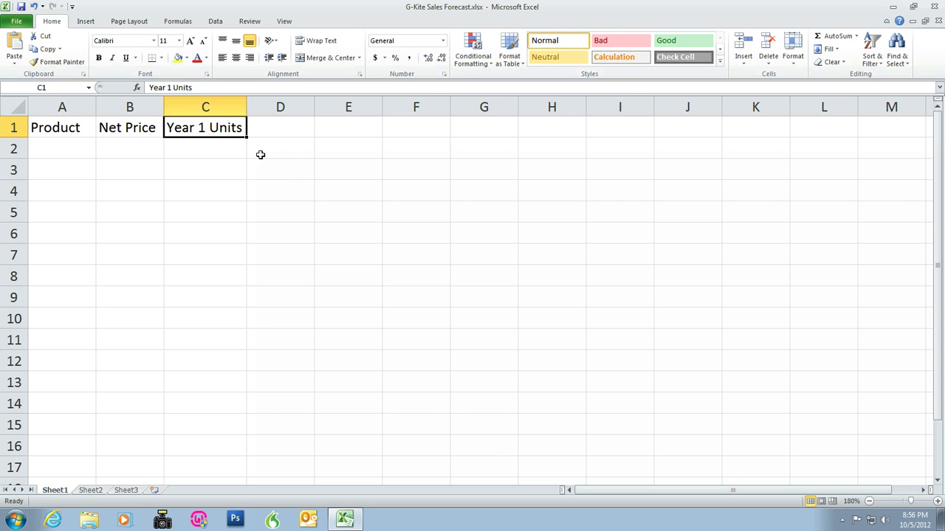
double_click(247, 107)
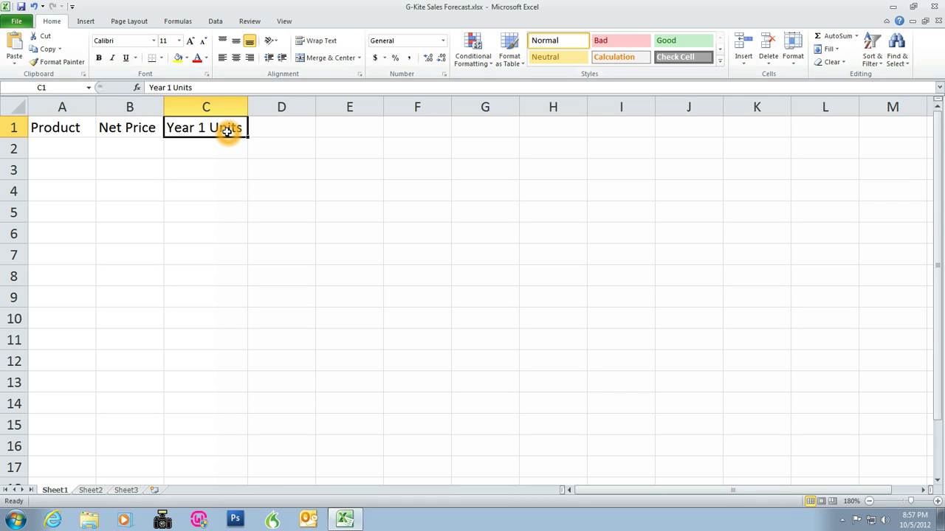
Enter the product name Apache Delta in cell A2
key(Return)
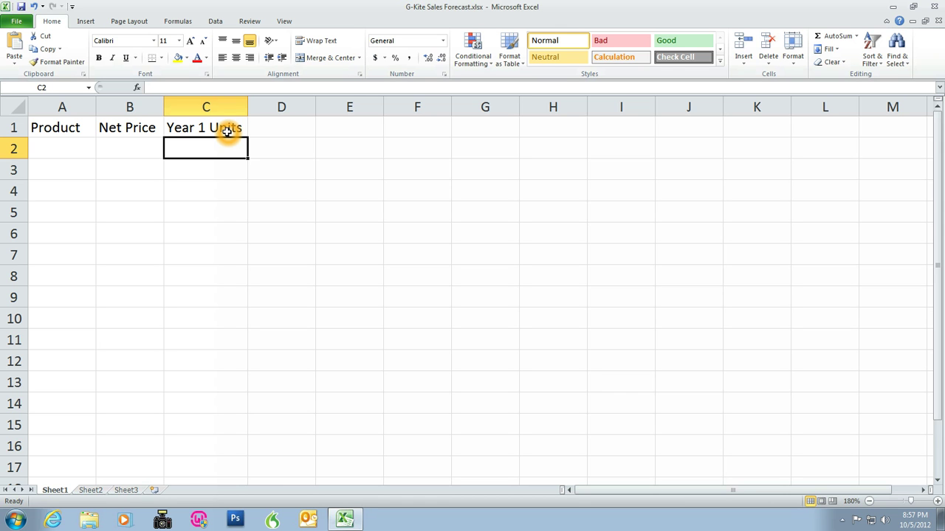
key(Left)
key(Left)
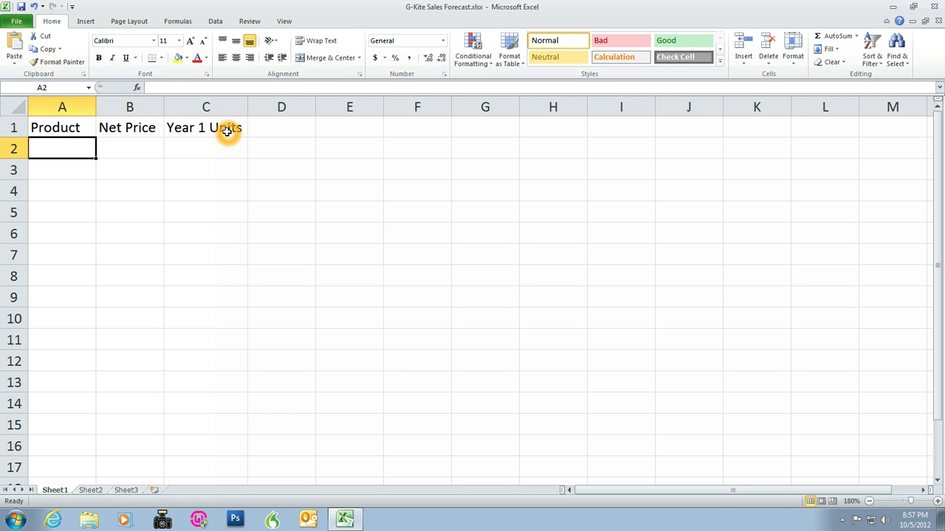
key(Right)
key(Right)
key(Left)
key(Left)
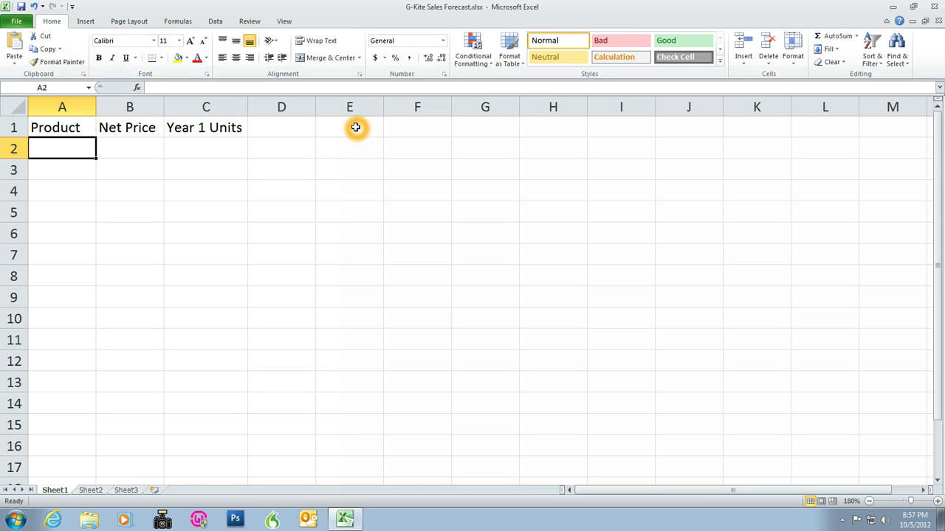
text(Apache )
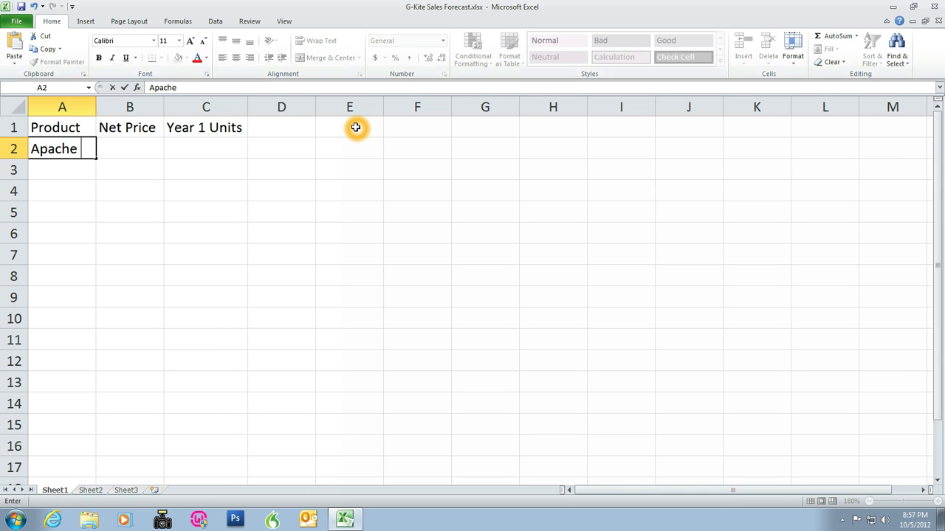
text(Delta)
key(Return)
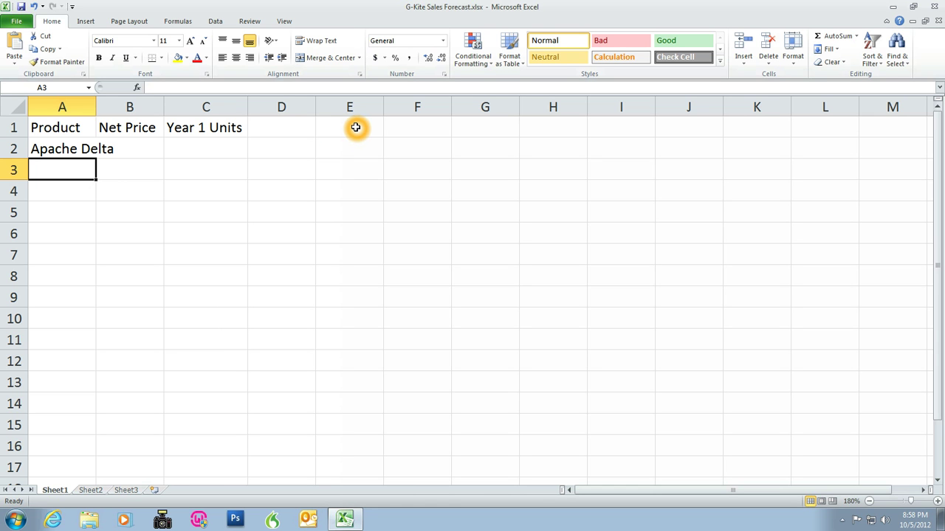
Enter the product names Volcano Blaster in cell A3 and Tornado Twirler in cell A4
text(Volcano )
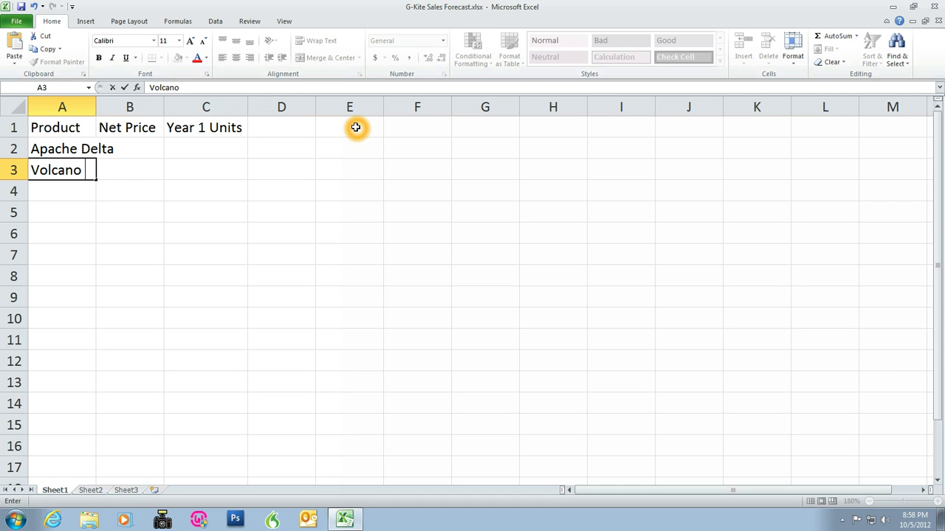
text(Blaster)
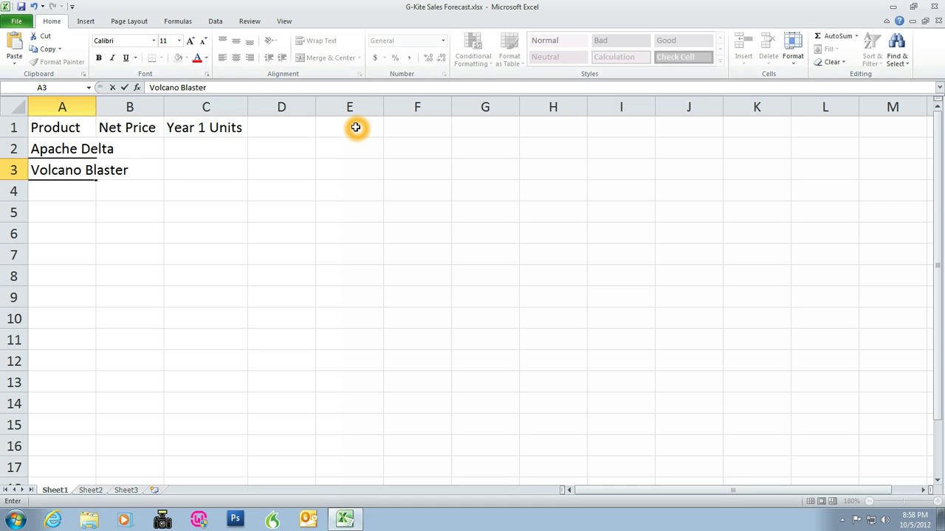
key(Return)
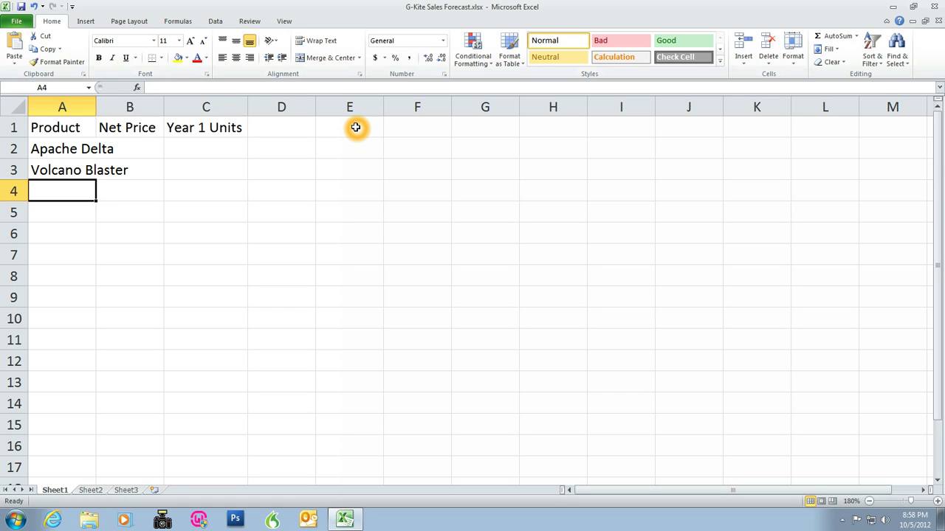
text(Tornado)
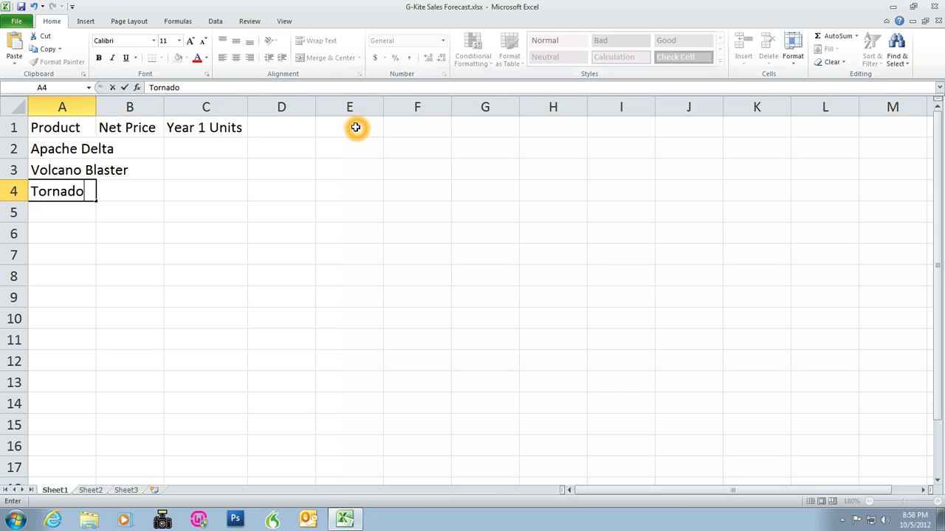
text( Twirle)
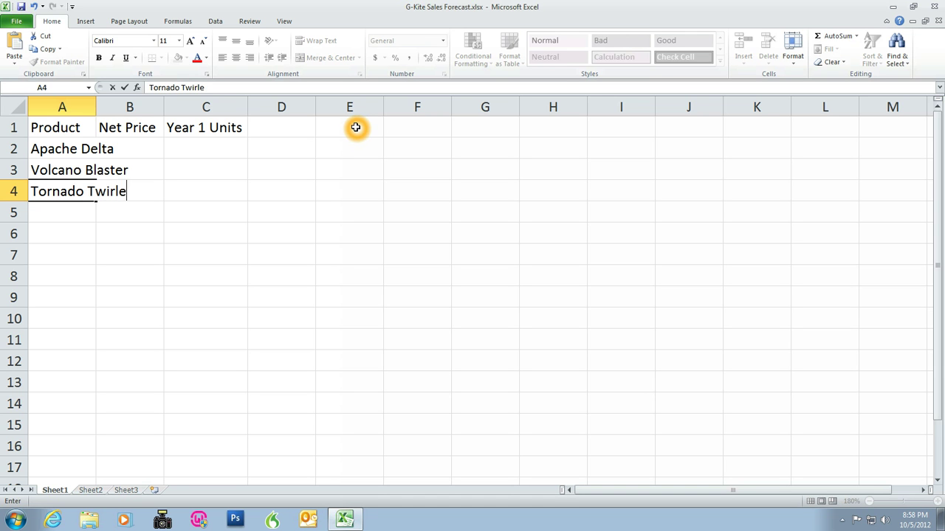
text(r)
key(Return)
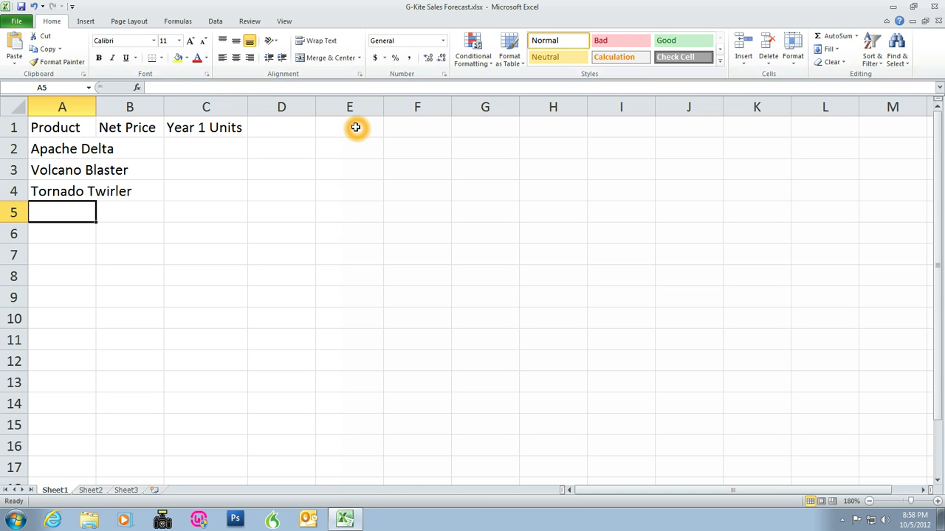
Enter the product names Whirling Delta in cell A5 and Rocket Stuntman in cell A6
text(Whirlin)
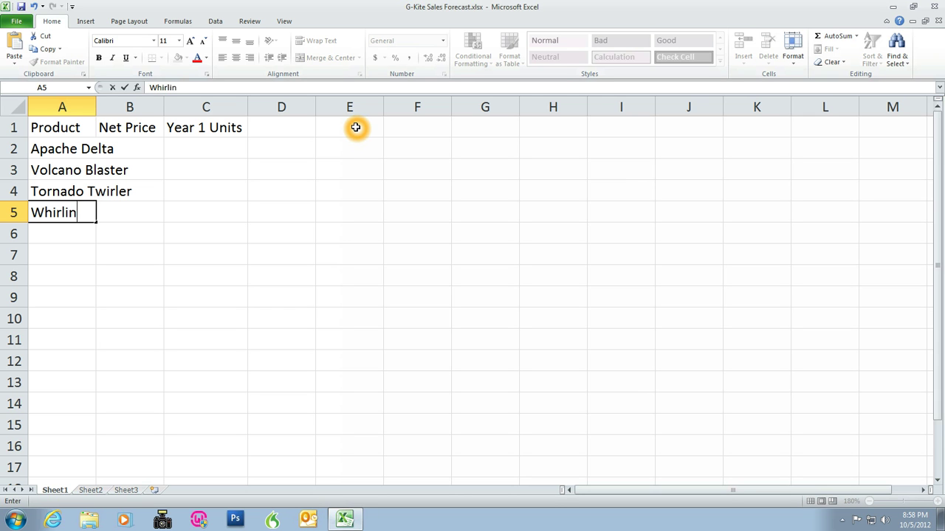
text(g Delta)
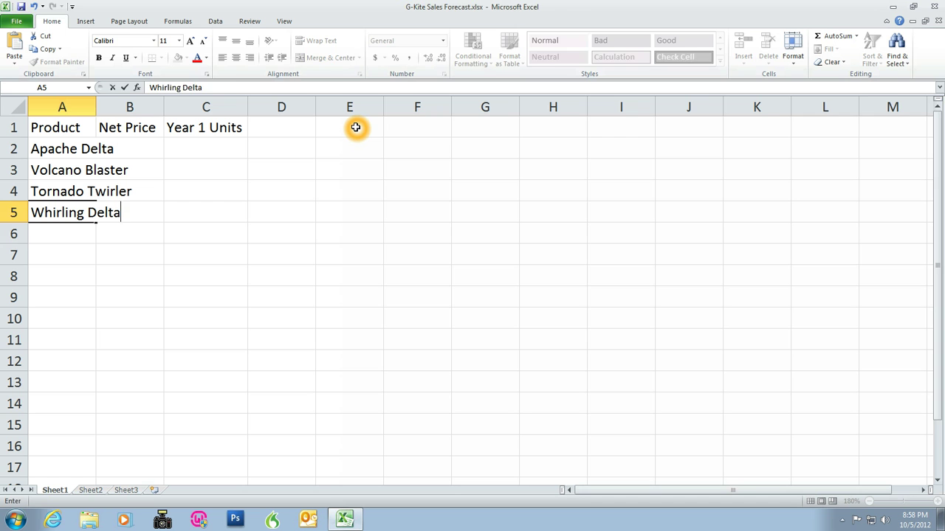
key(Return)
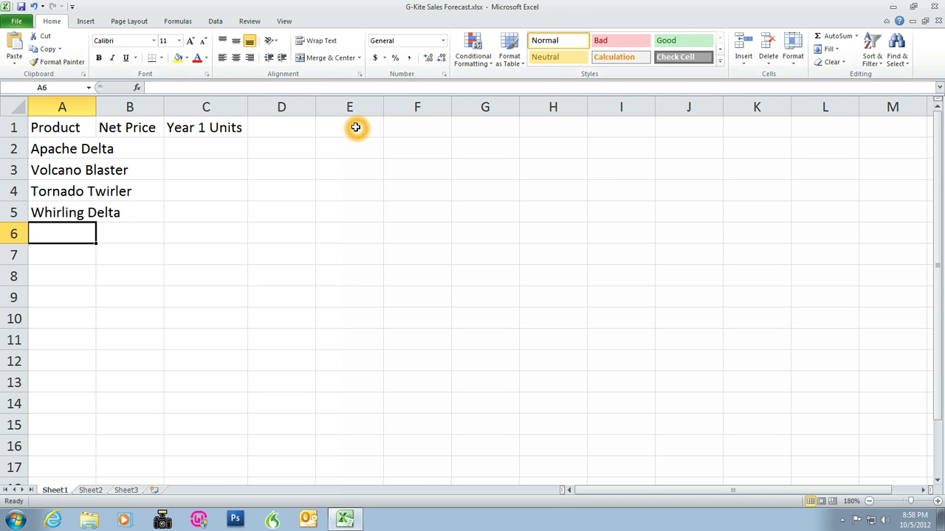
text(Rocket)
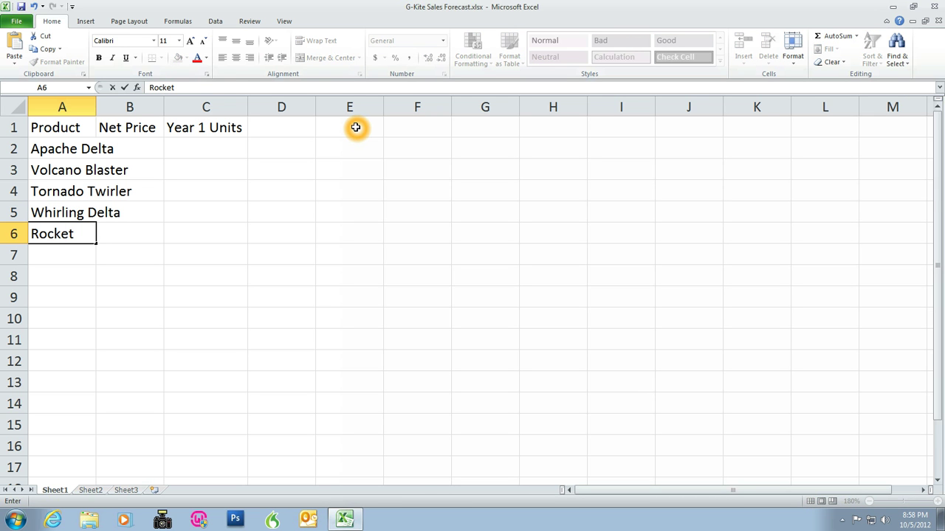
text( Stuntman)
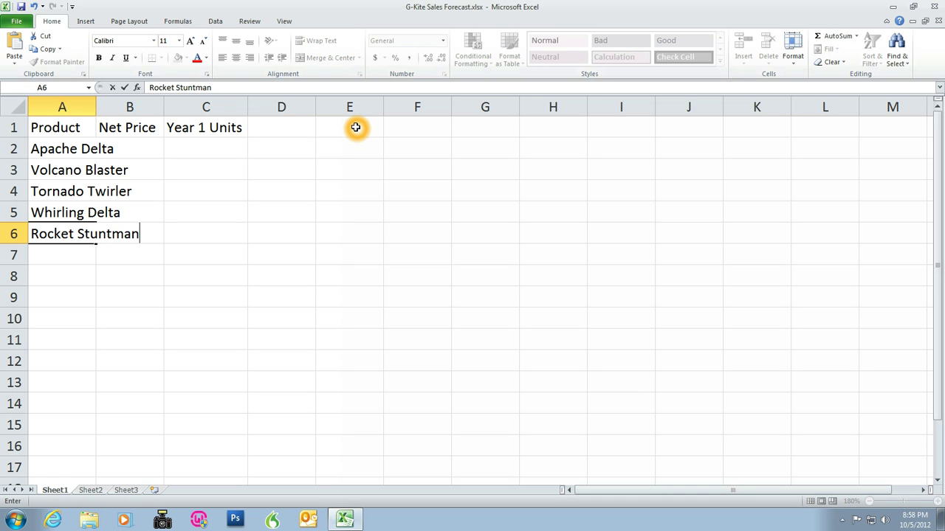
key(Return)
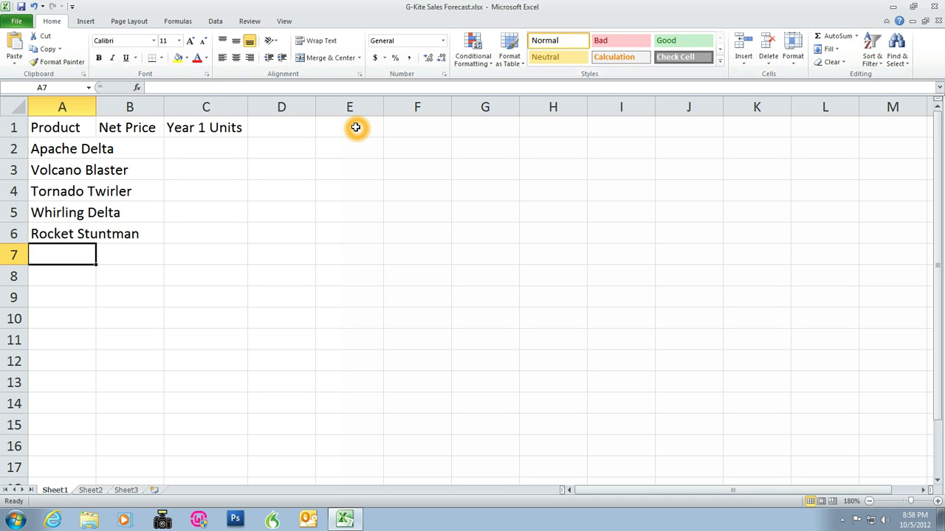
Enter the product name Soaring Eagle in cell A7
text(So)
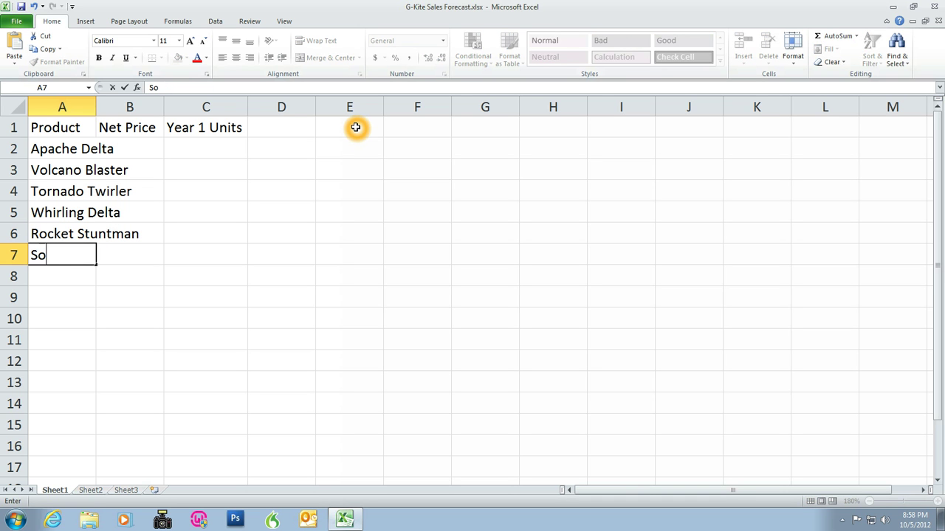
text(aring Eagle)
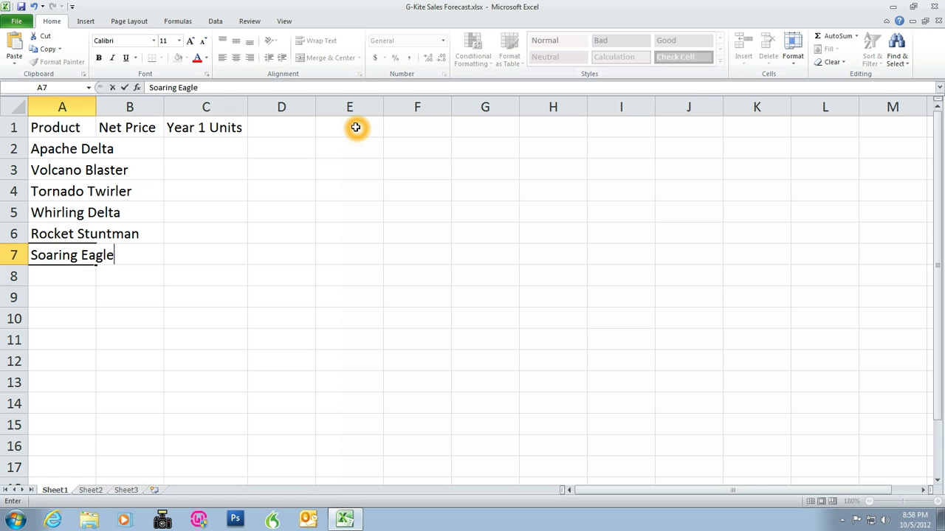
key(Return)
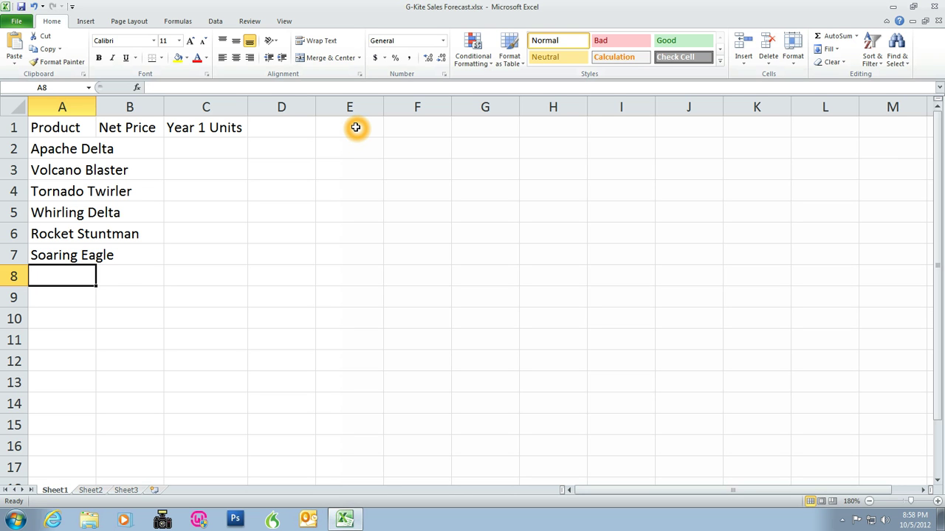
key(Up)
key(Up)
key(Up)
key(Up)
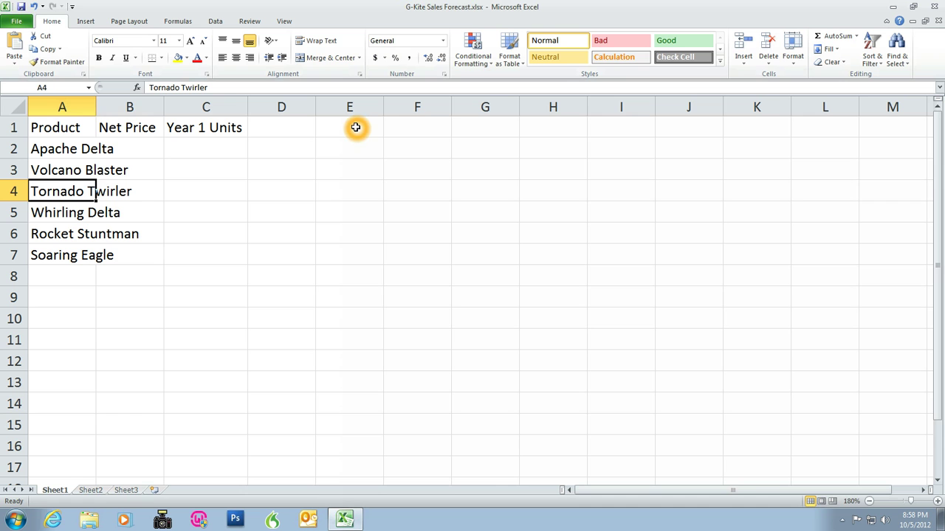
double_click(57, 190)
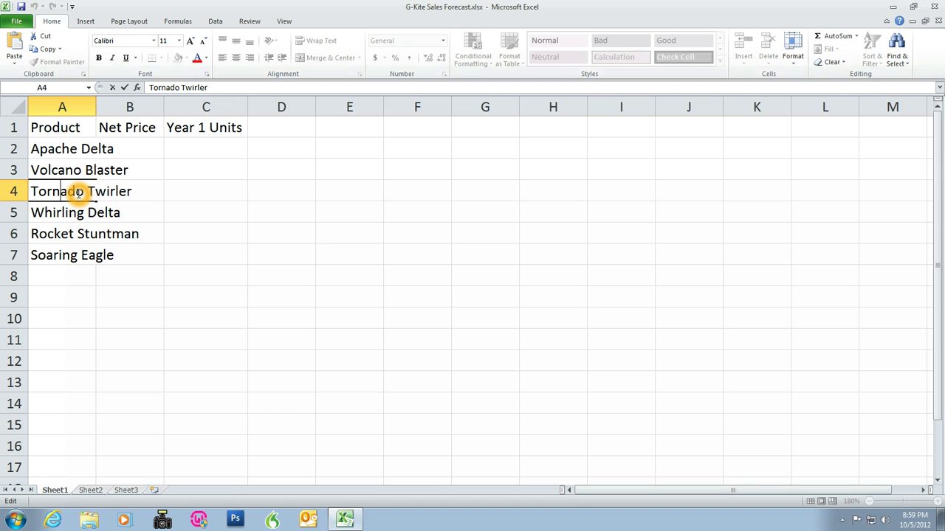
click(110, 211)
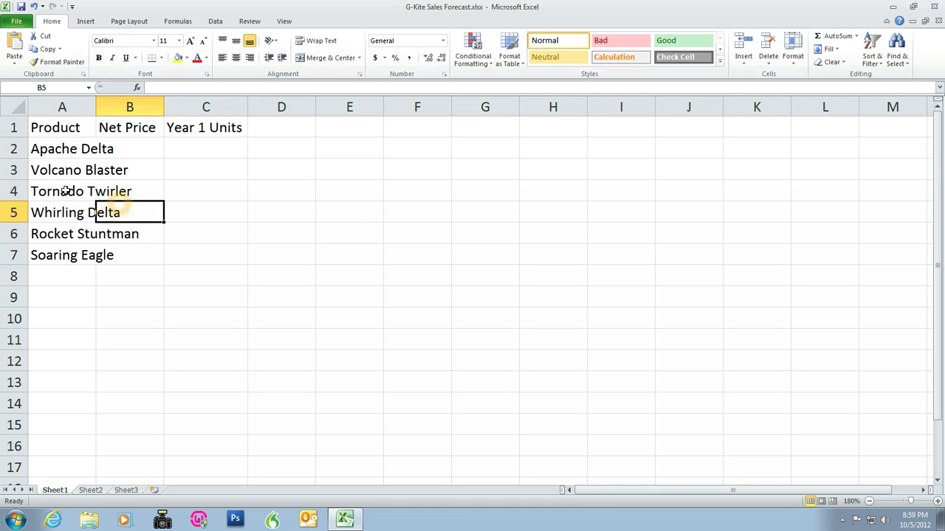
double_click(70, 190)
drag(76, 190, 52, 191)
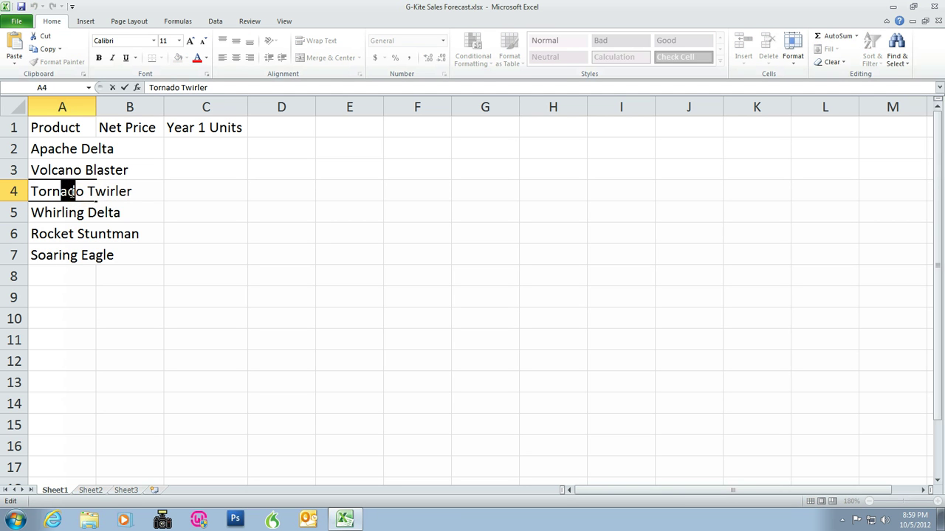
click(115, 193)
click(80, 211)
click(92, 191)
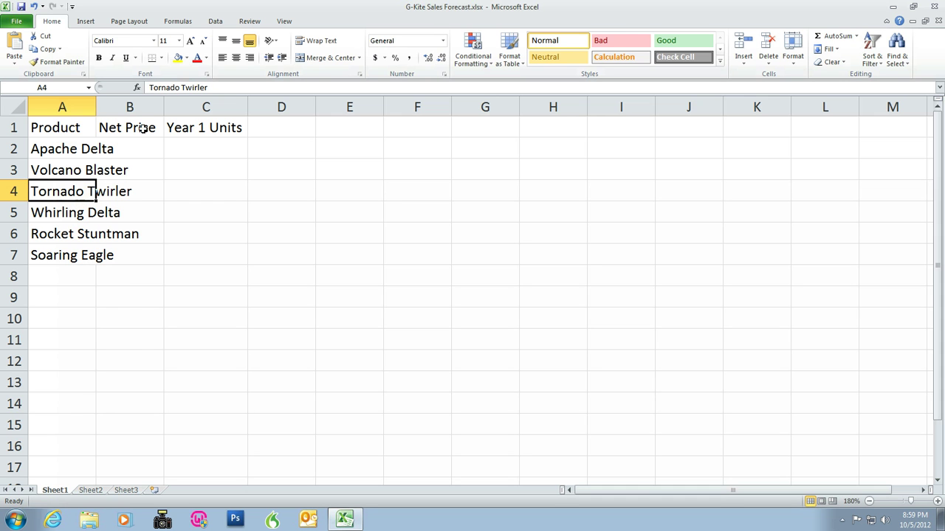
Edit the product name in cell A4, replacing the word Twirler so it reads Tornado Trickster
click(213, 88)
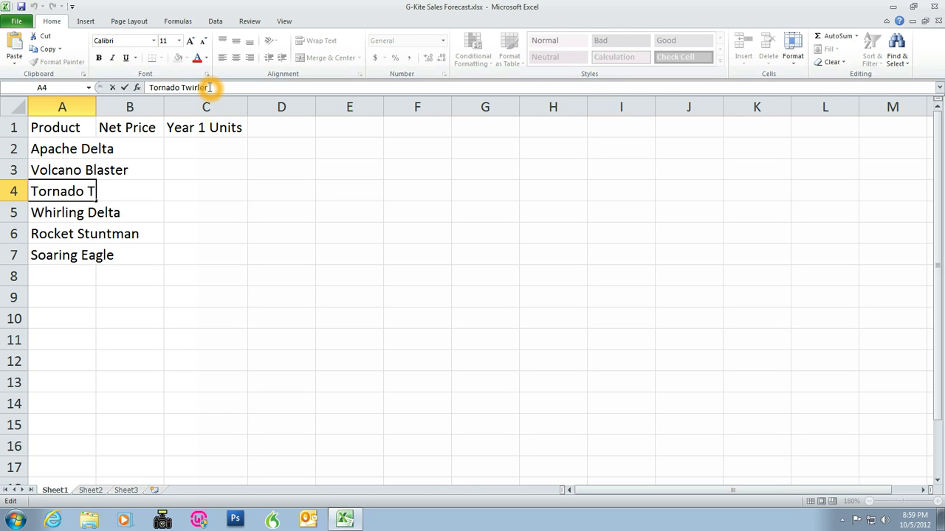
click(210, 87)
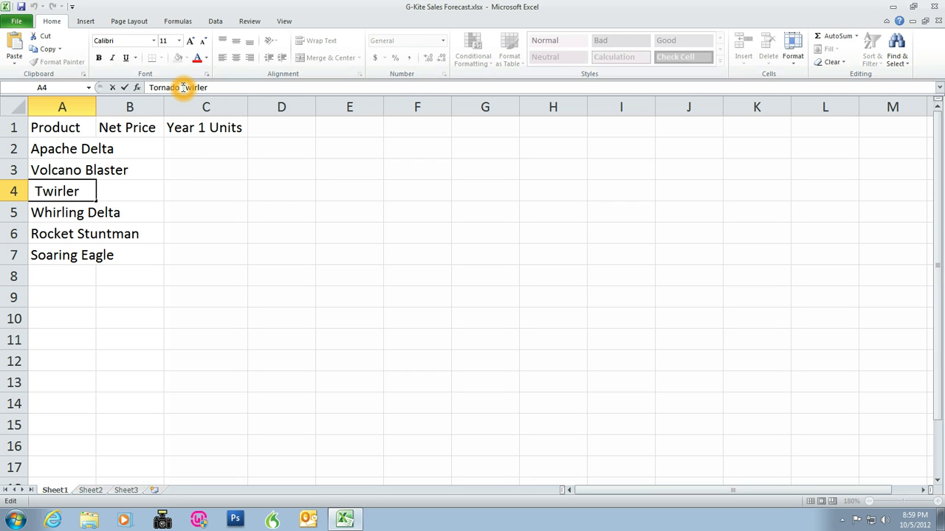
drag(183, 87, 211, 87)
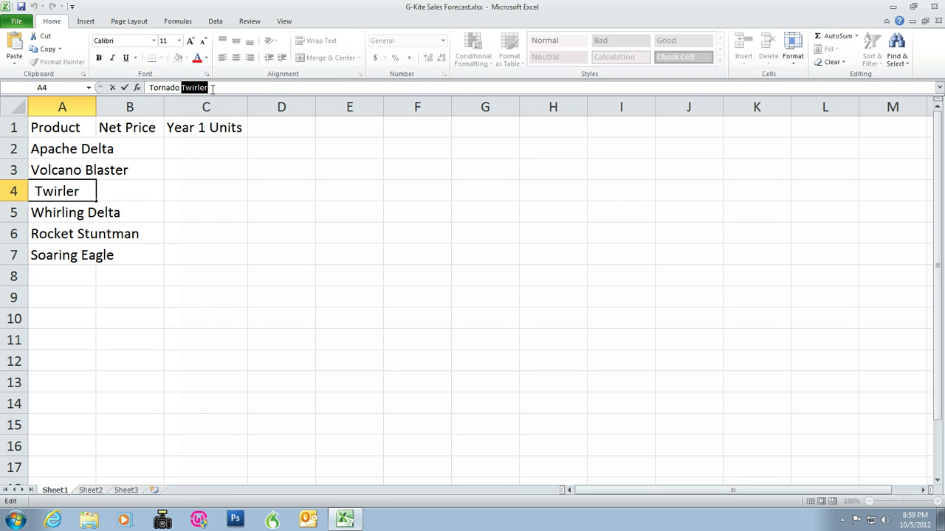
click(213, 88)
key(BackSpace)
key(BackSpace)
key(BackSpace)
key(BackSpace)
key(BackSpace)
key(BackSpace)
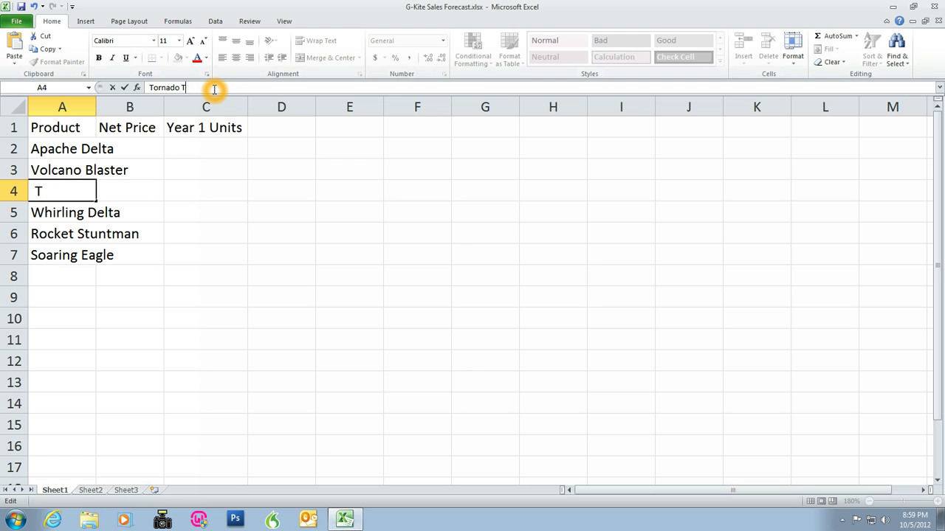
key(BackSpace)
text(Trickster)
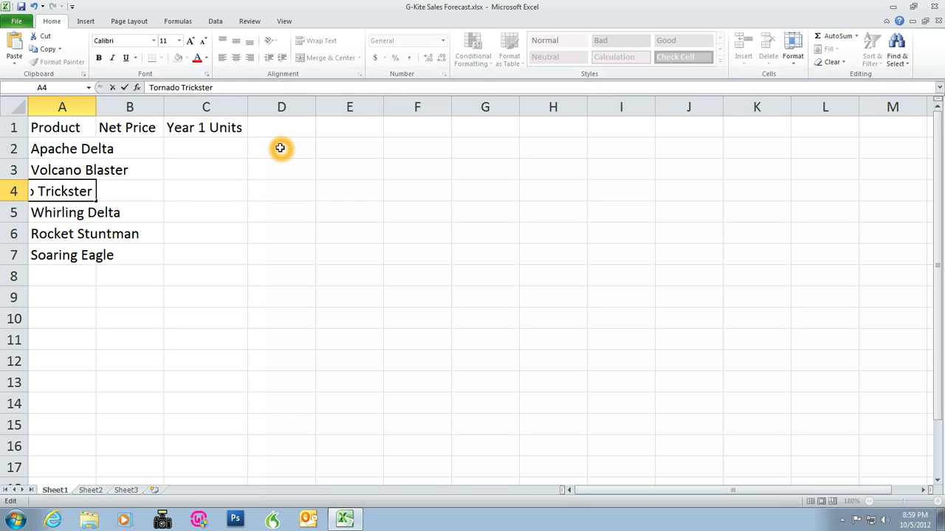
click(124, 90)
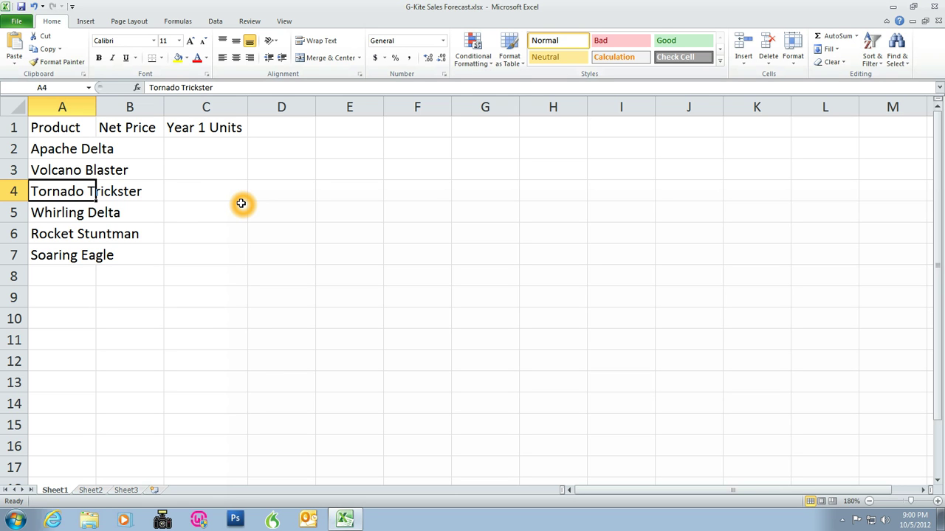
Enter the net price 15.75 for Apache Delta in cell B2
click(188, 266)
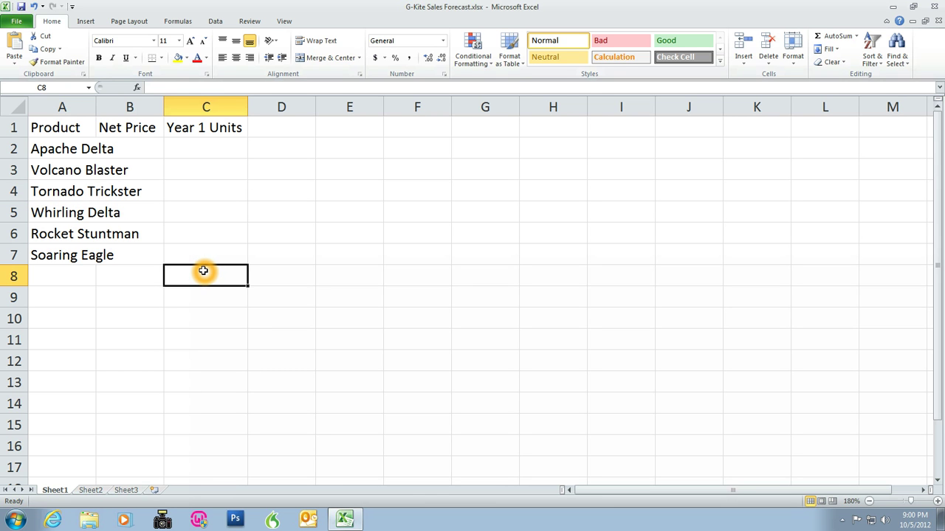
click(132, 149)
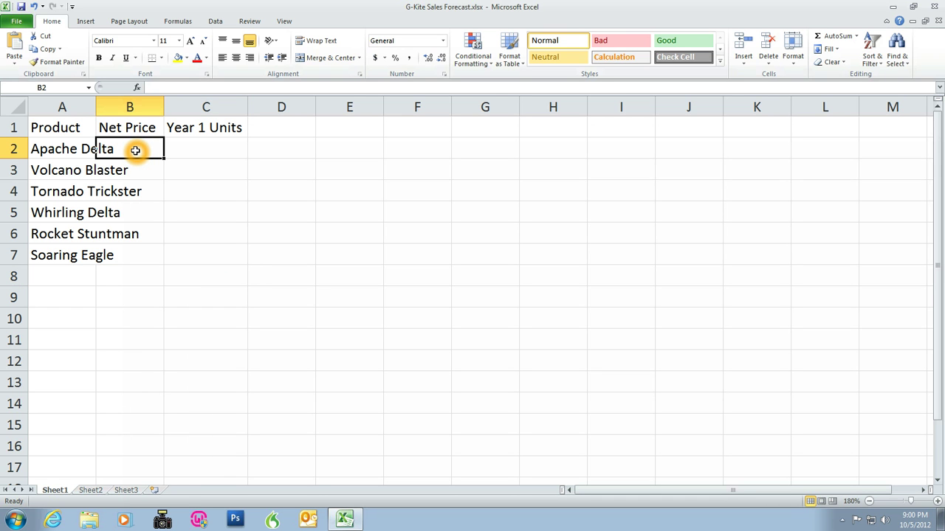
text(1)
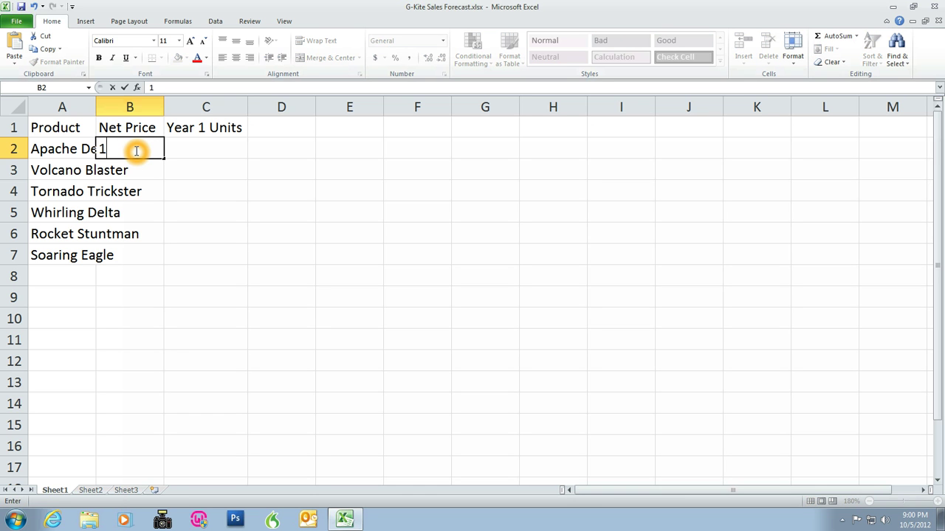
text(5.75)
key(Return)
click(135, 150)
key(Left)
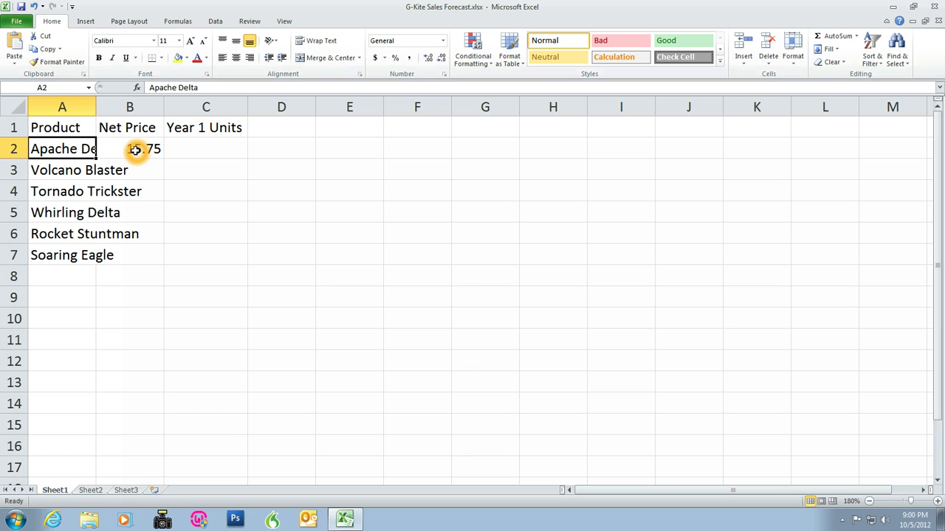
key(Right)
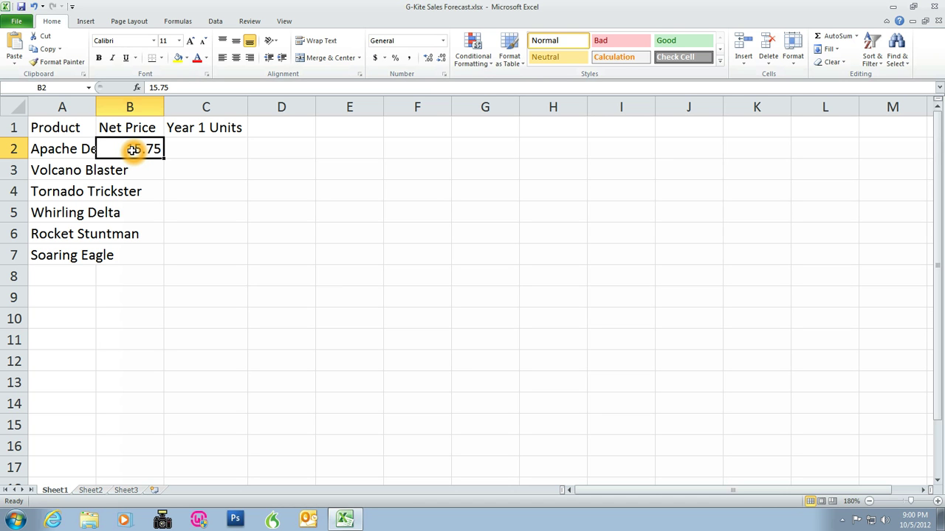
Enter 7500 as the Year 1 Units for Apache Delta in cell C2
click(218, 157)
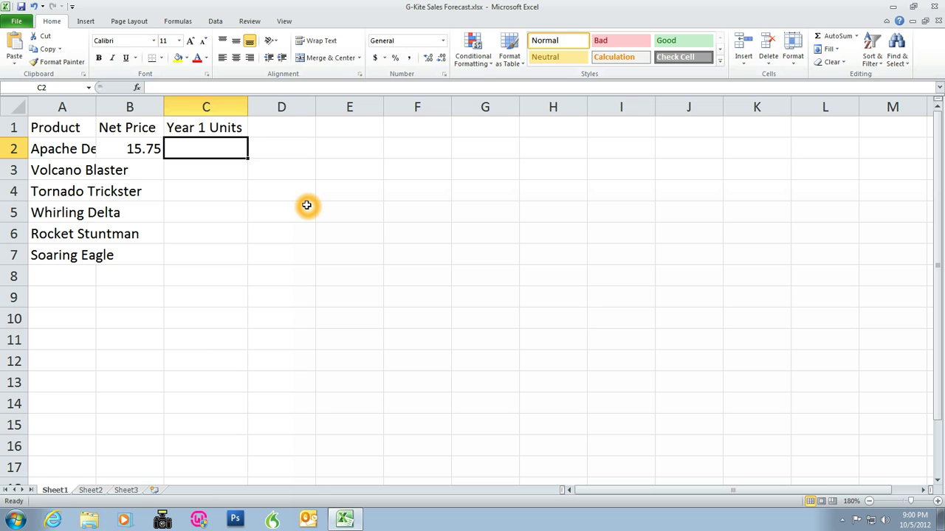
text(7500)
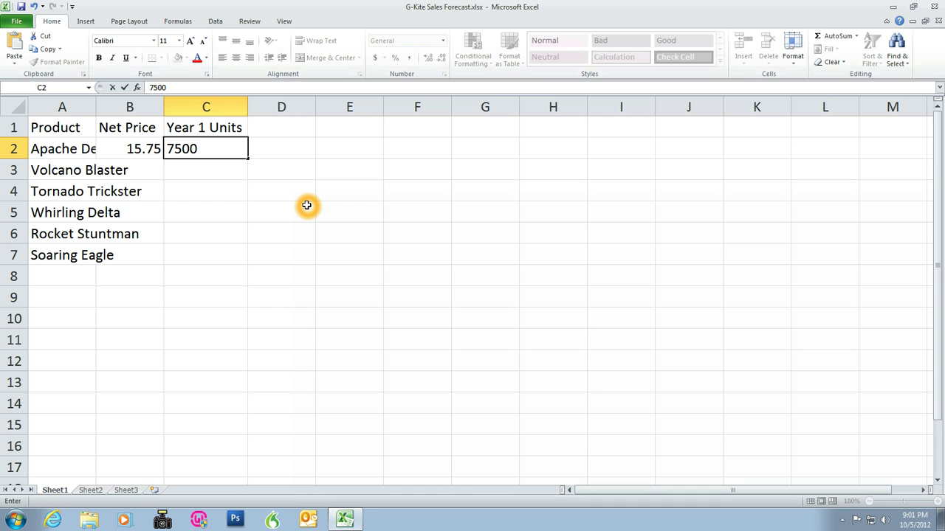
key(Return)
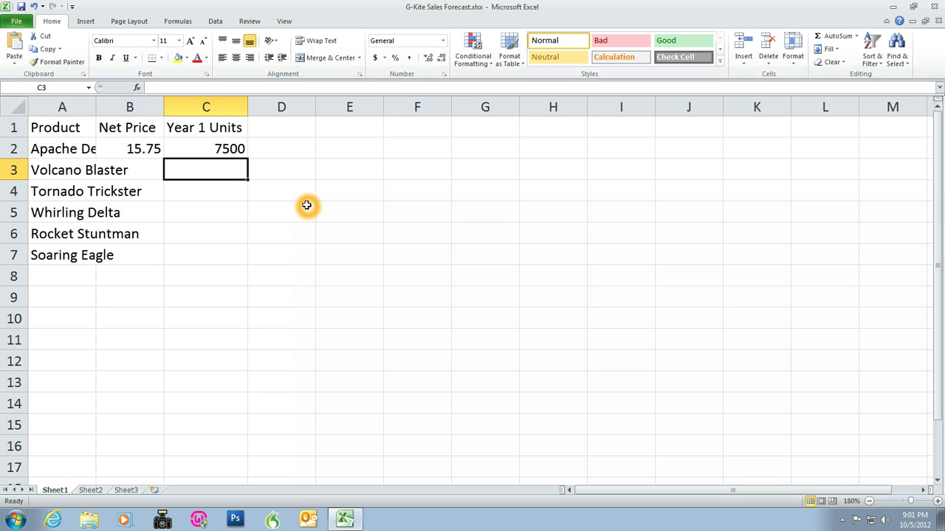
Enter the net price 22.25 for both Volcano Blaster in cell B3 and Tornado Trickster in cell B4
key(Up)
key(Down)
key(Left)
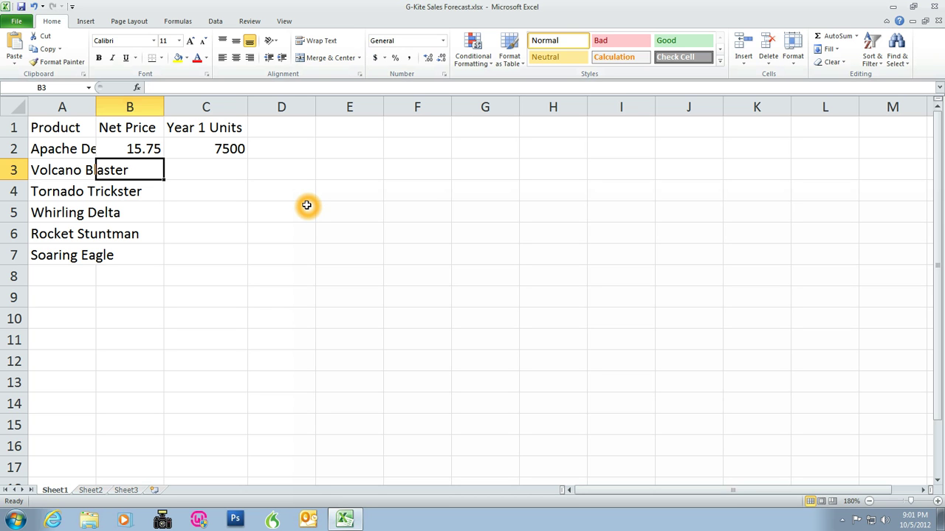
text(22.25)
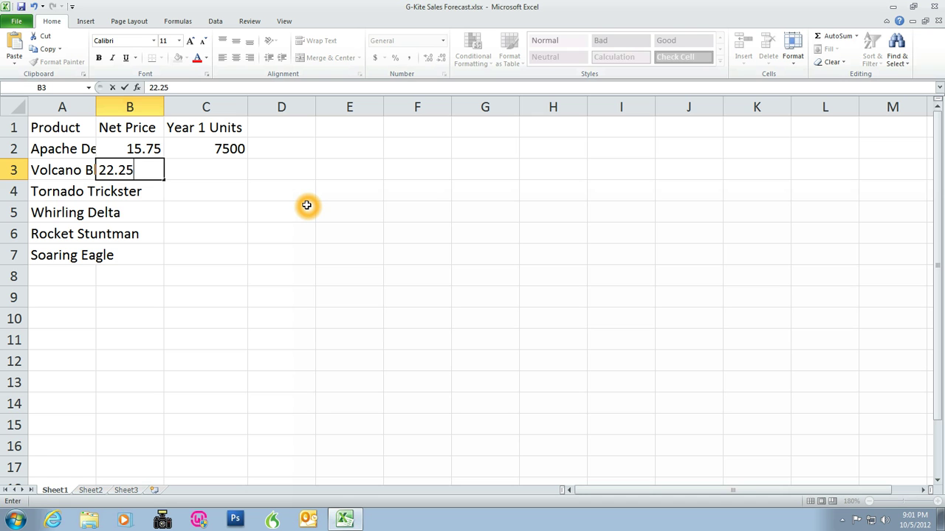
key(Return)
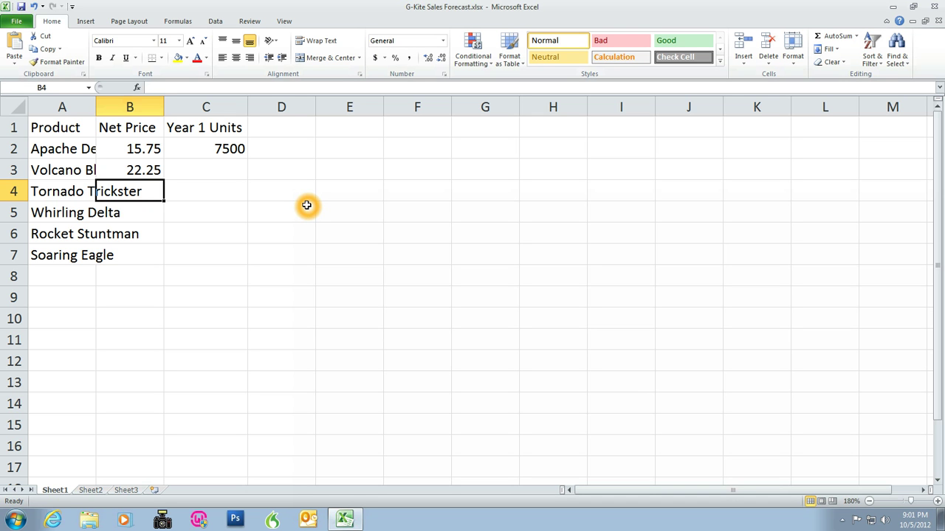
text(22.25)
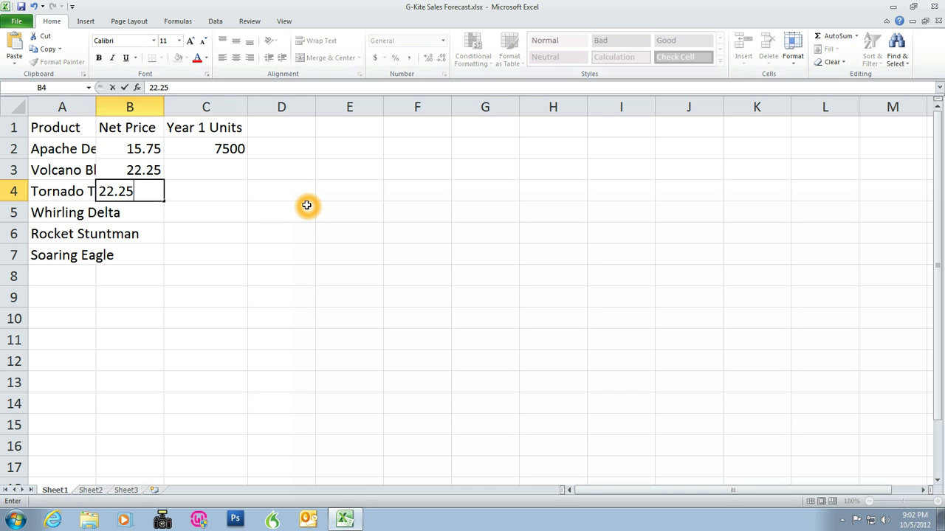
key(Return)
Enter the net prices 26.75 for Whirling Delta, 29.75 for Rocket Stuntman and 39.25 for Soaring Eagle in cells B5 to B7
text(26)
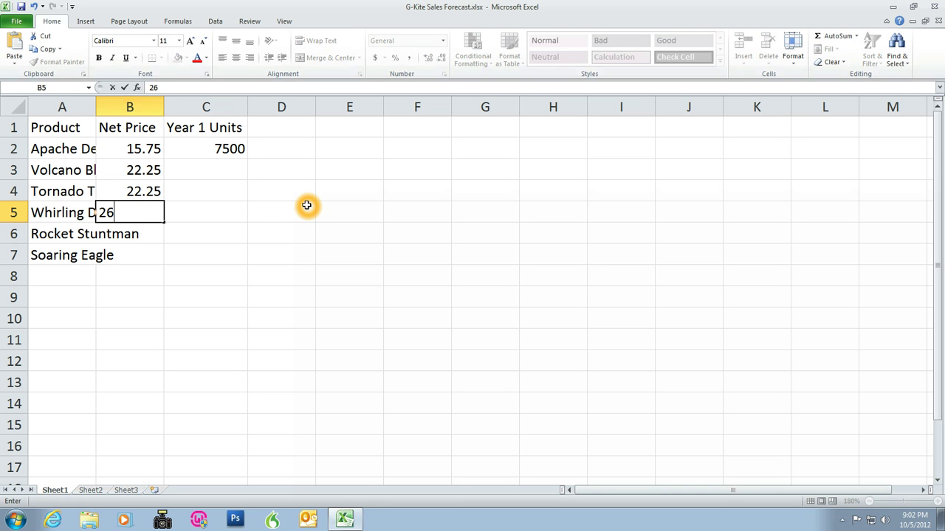
text(.75)
key(Return)
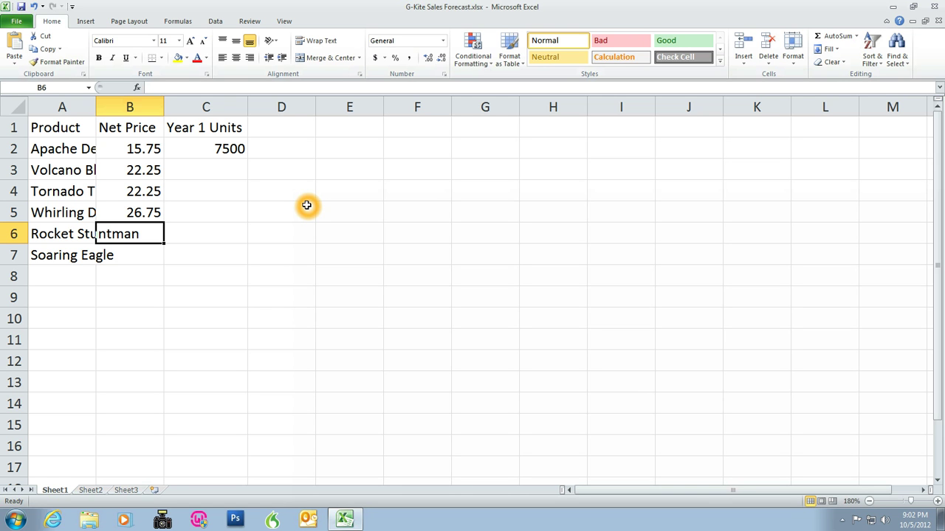
text(29.75)
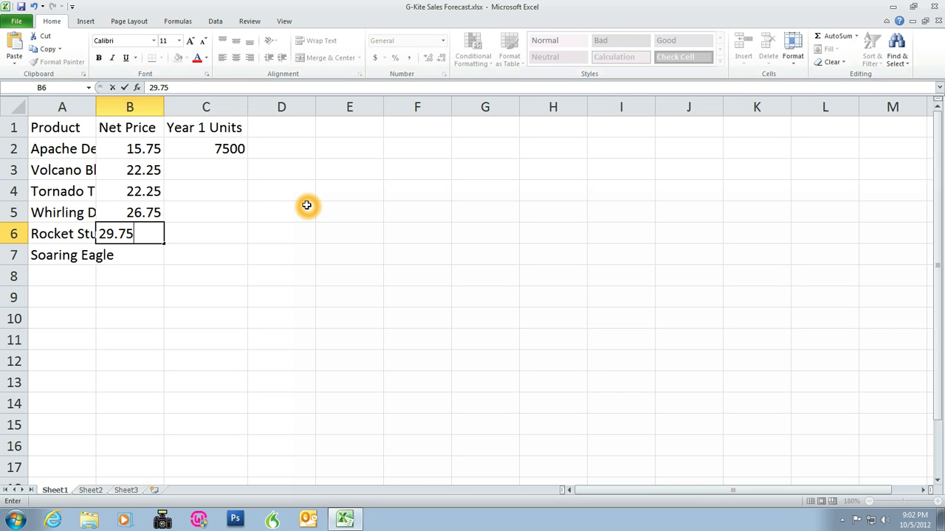
key(Return)
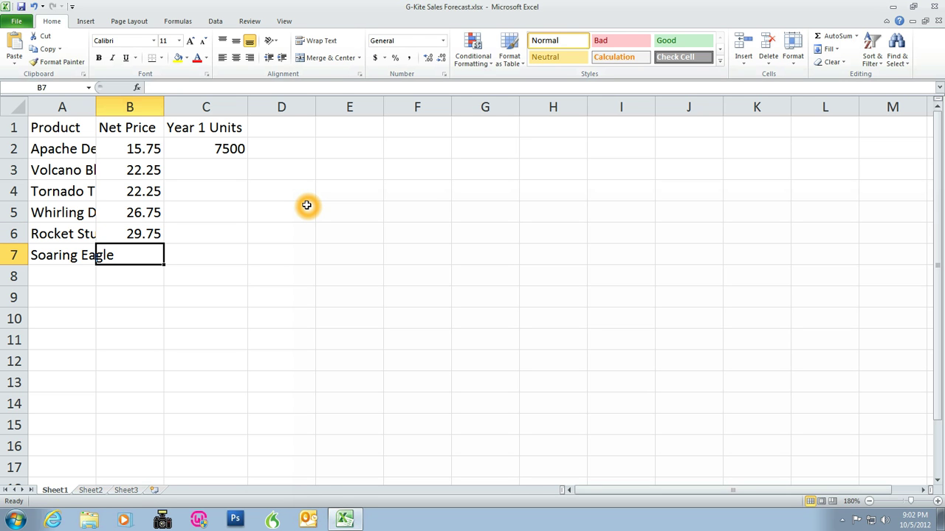
text(39.25)
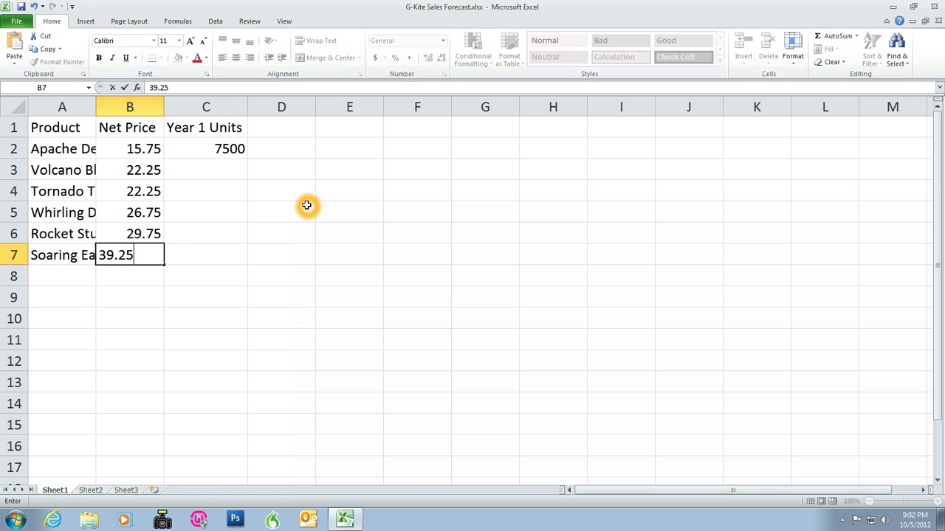
key(Return)
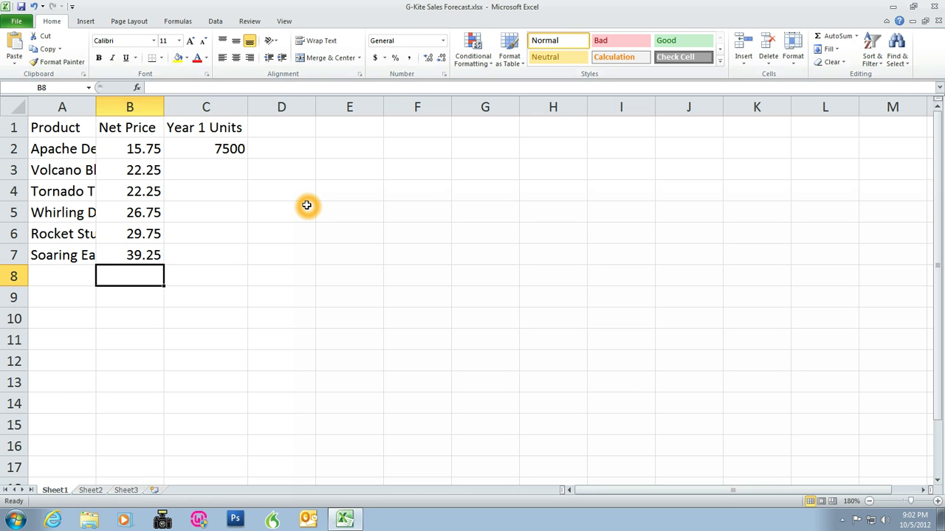
Enter Year 1 Units of 10000 for Volcano Blaster in cell C3 and 12000 for Tornado Trickster in cell C4
key(Up)
key(Up)
key(Up)
key(Up)
key(Up)
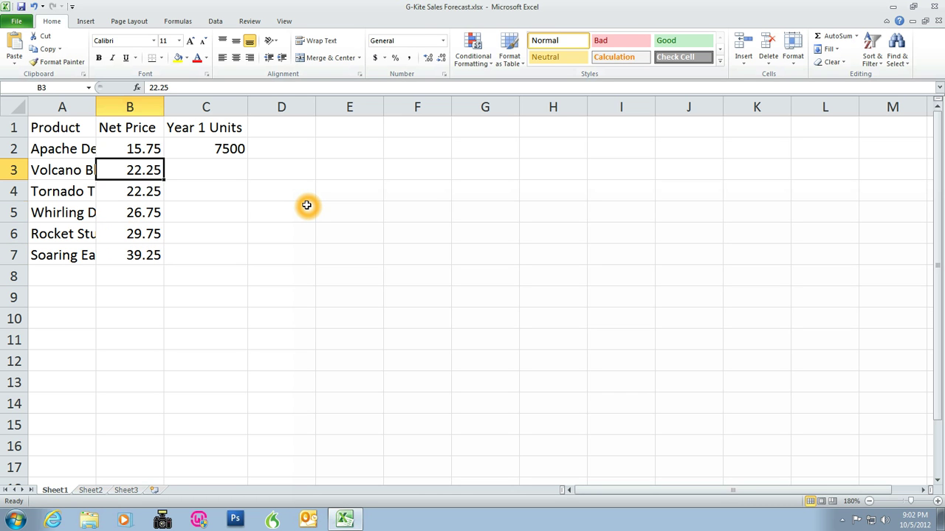
key(Right)
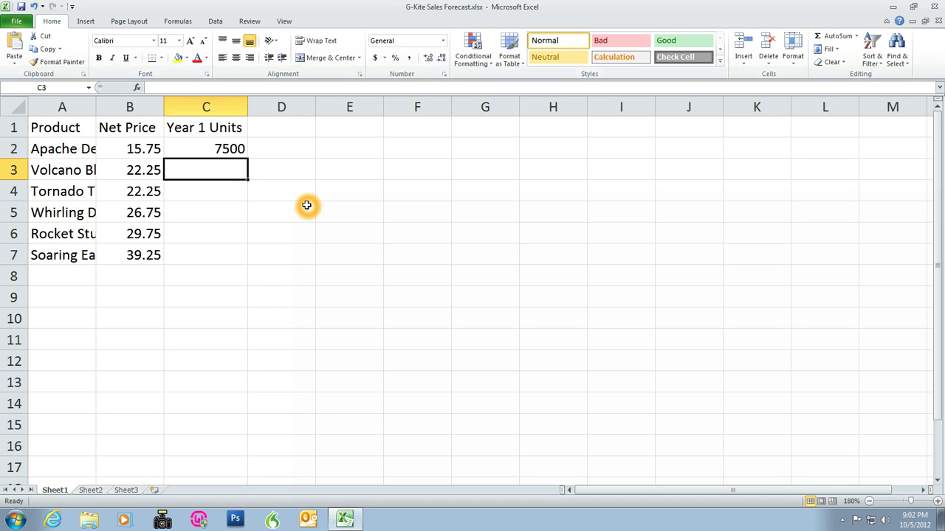
text(10)
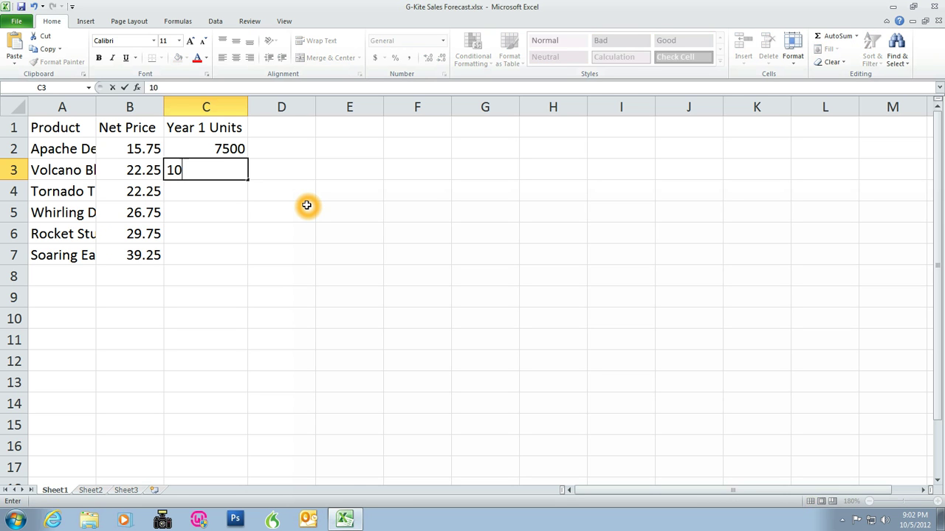
text(000)
key(Return)
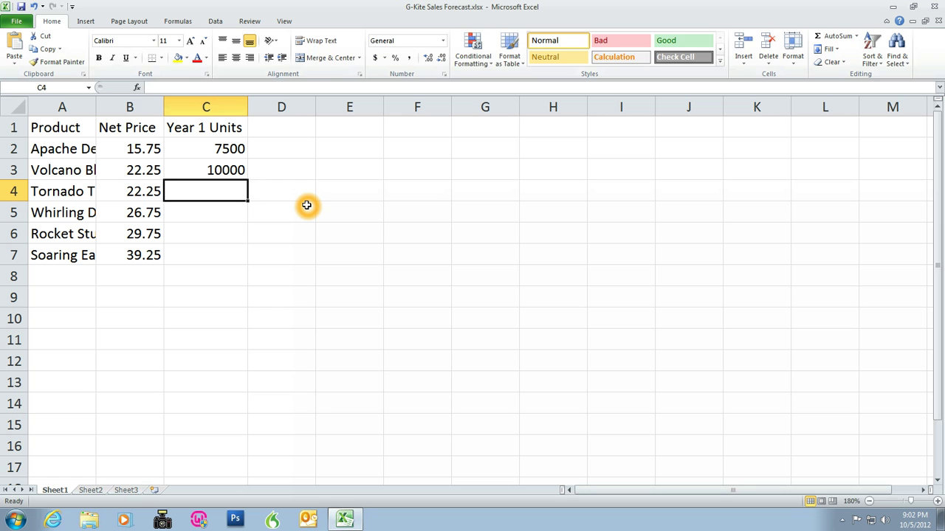
text(12)
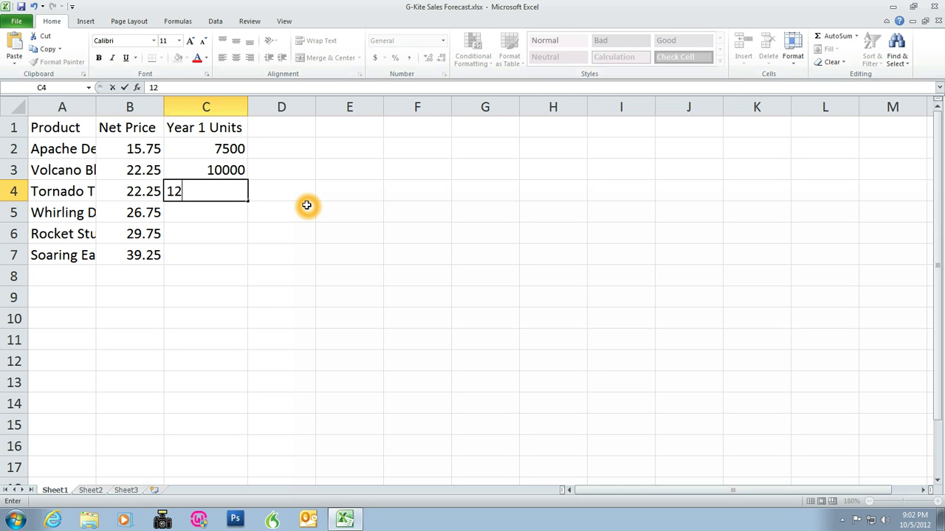
text(000)
key(Return)
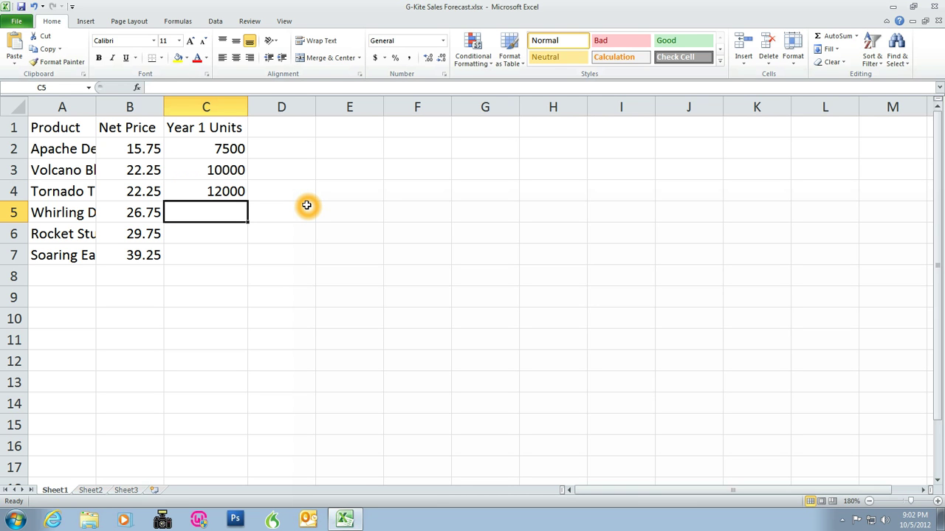
Enter Year 1 Units of 7500 for Whirling Delta and Rocket Stuntman in C5 and C6, and 5000 for Soaring Eagle in C7
text(75)
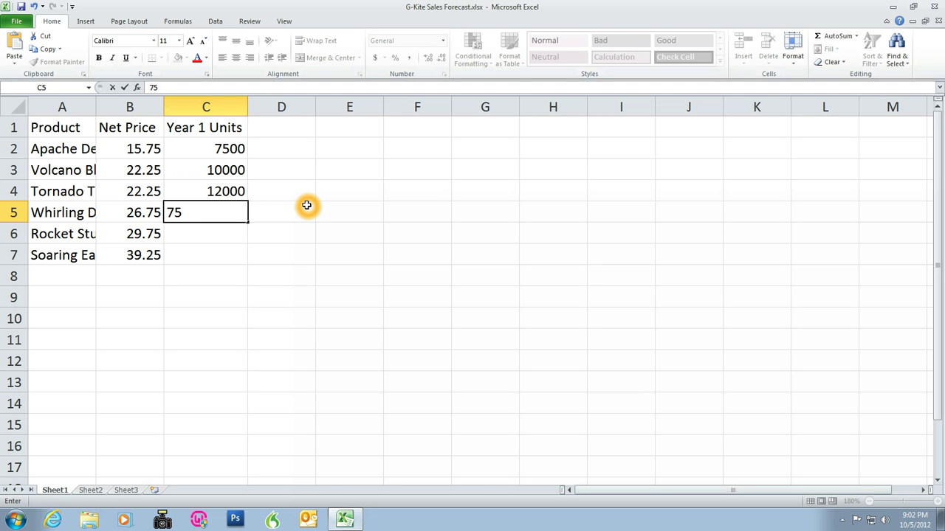
text(00)
key(Return)
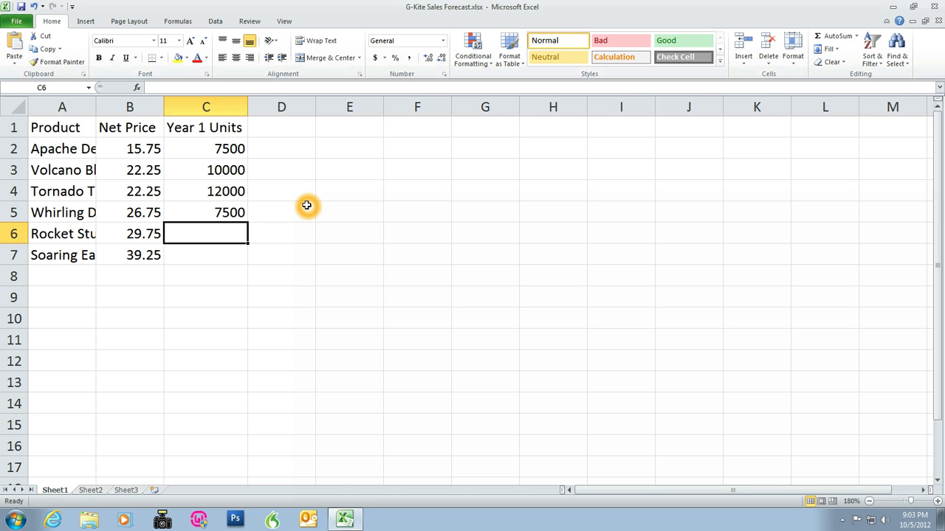
text(75)
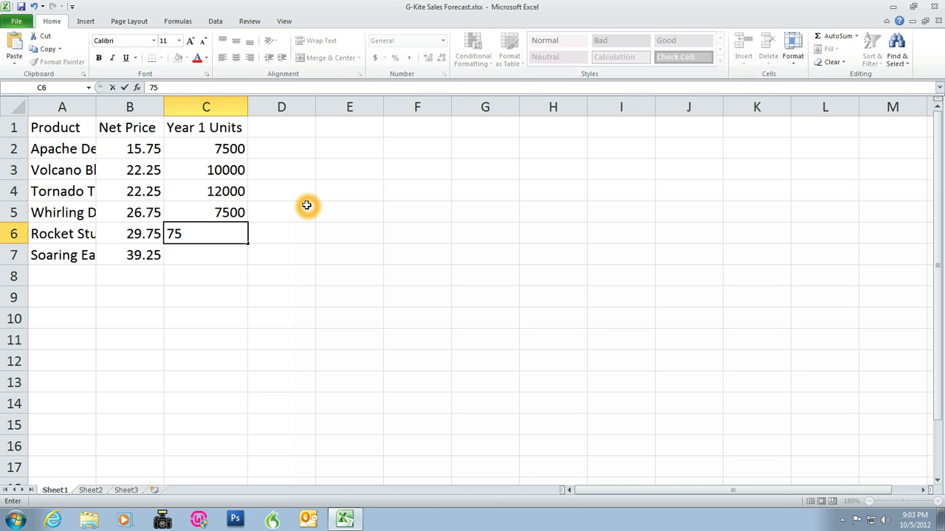
text(00)
key(Return)
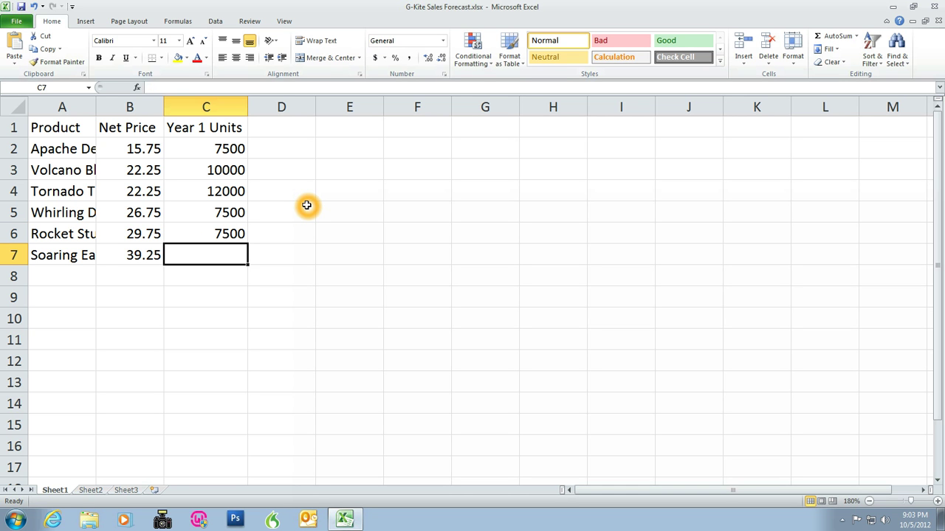
text(5000)
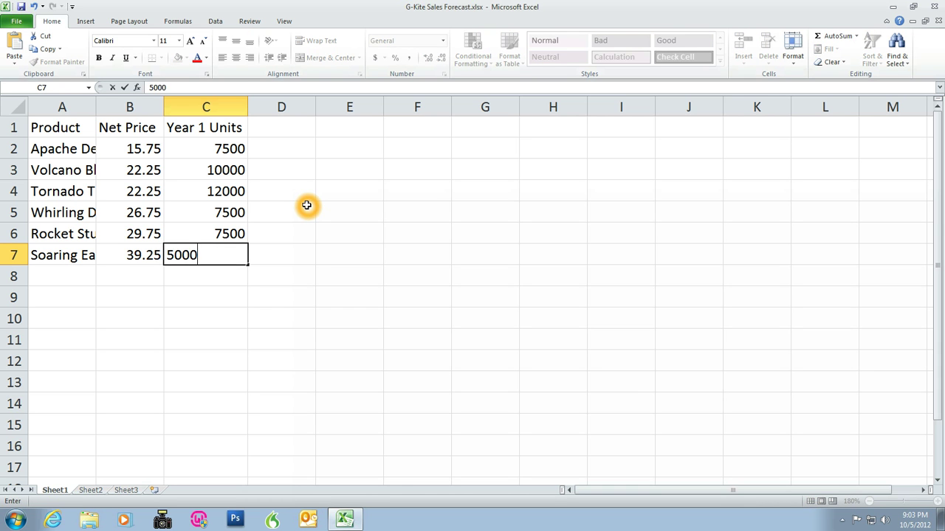
key(Tab)
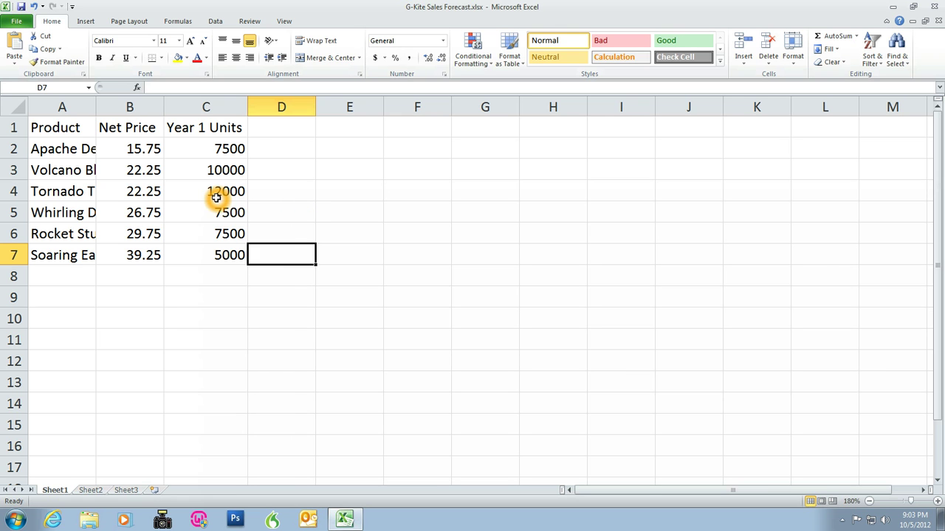
Save the G-Kite Sales Forecast workbook under its existing name
click(22, 8)
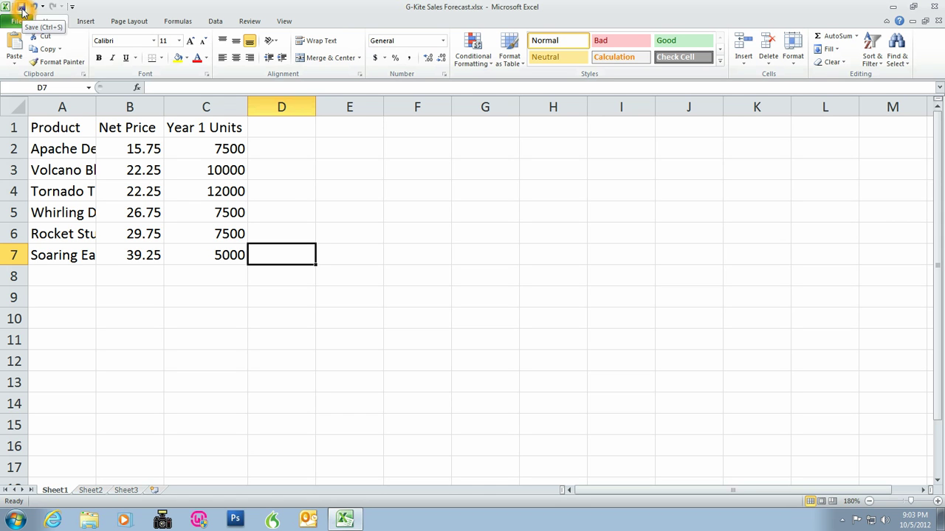
click(16, 21)
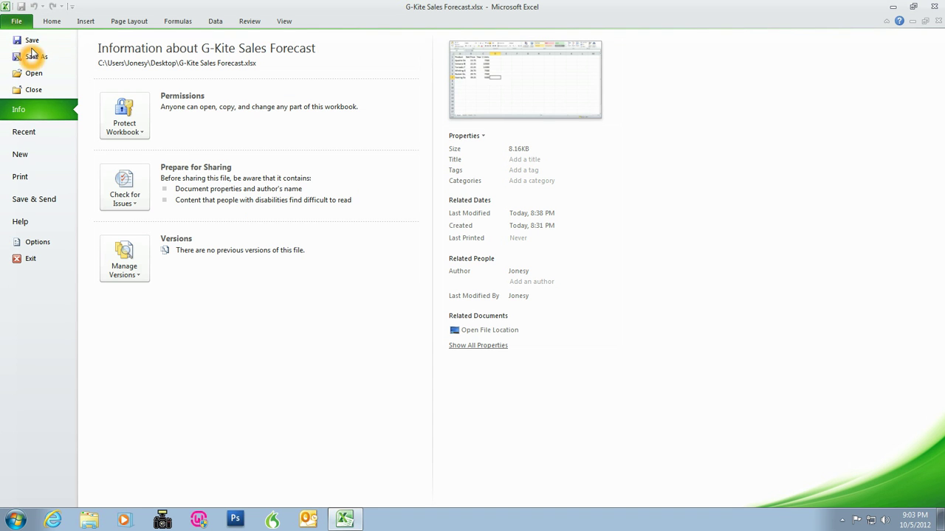
click(33, 39)
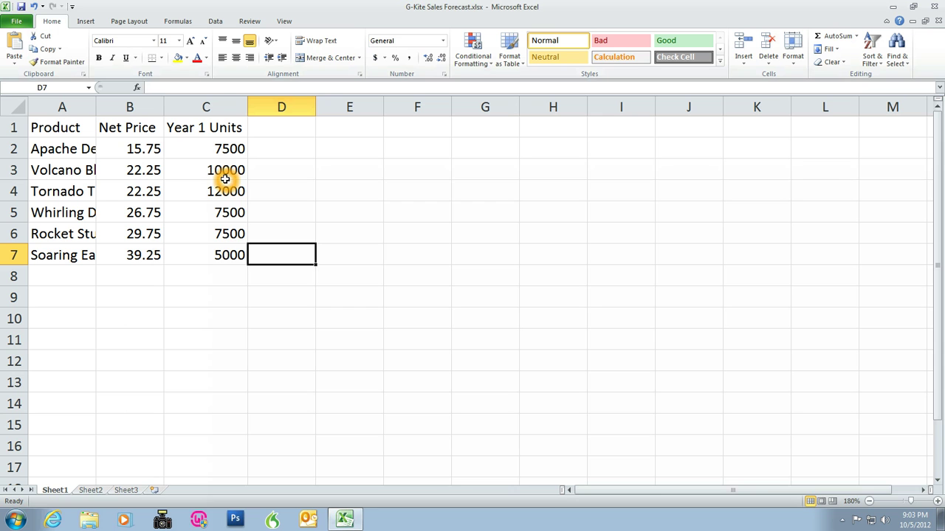
click(355, 252)
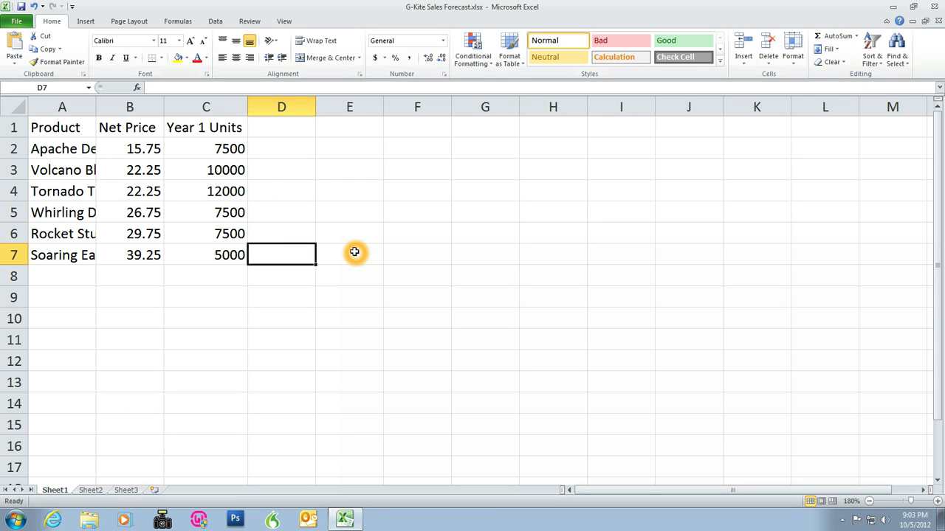